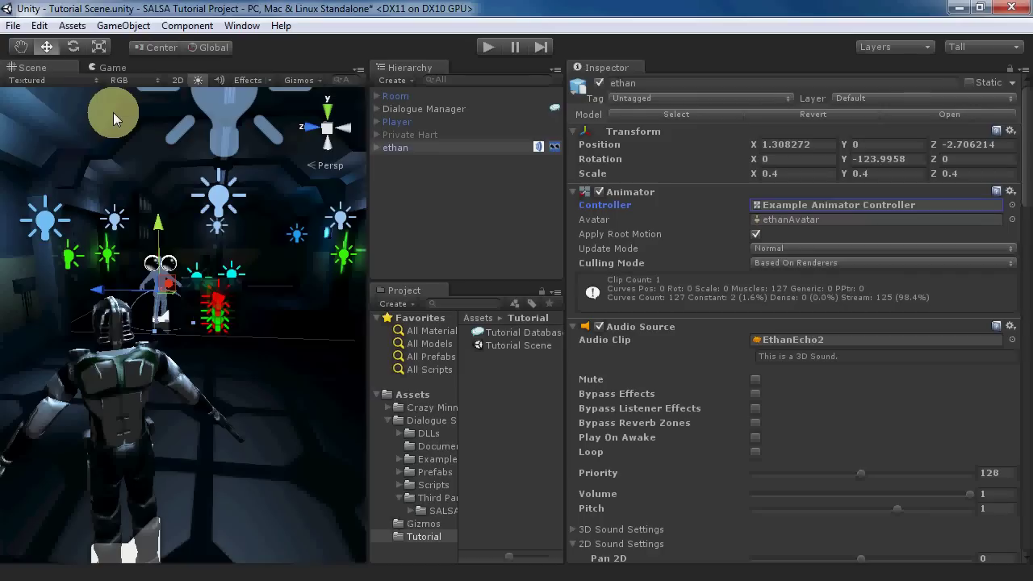
Add a Character Controller to ethan with center Y 2, radius 1 and height 4.
{"action": "left_click", "coordinate": [188, 25]}
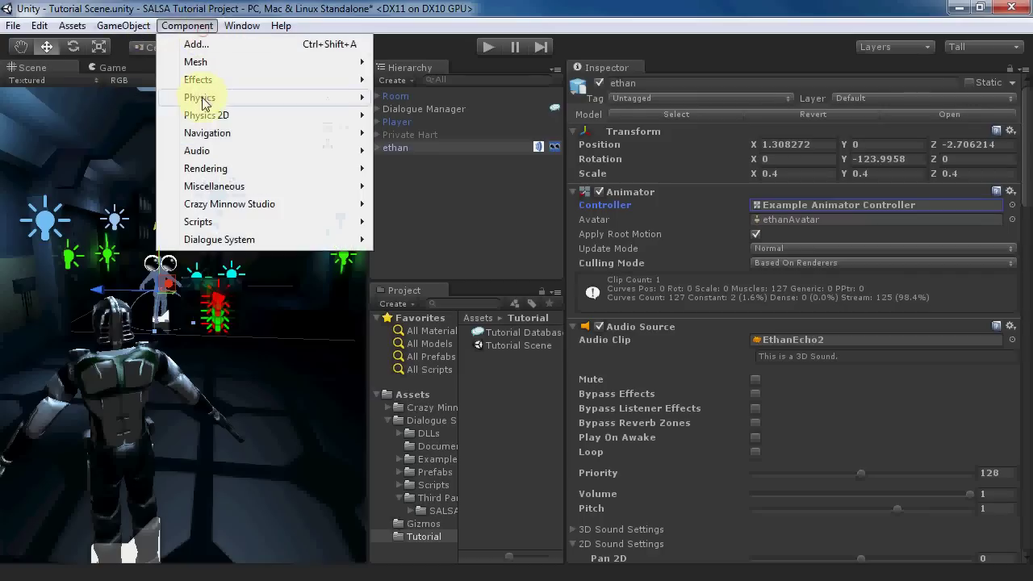
{"action": "mouse_move", "coordinate": [204, 101]}
{"action": "left_click", "coordinate": [459, 120]}
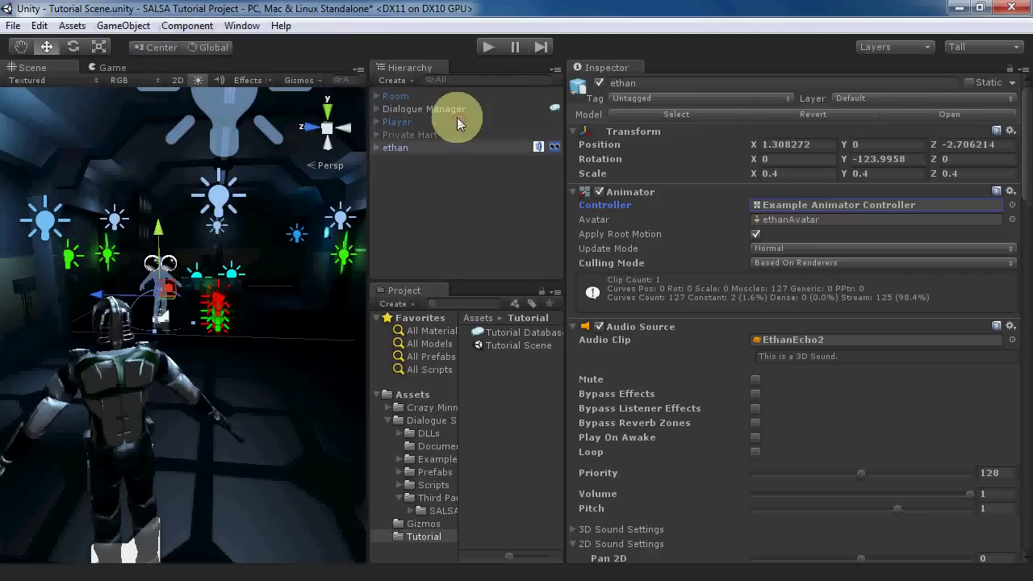
{"action": "left_click_drag", "start_coordinate": [1020, 185], "coordinate": [1021, 517]}
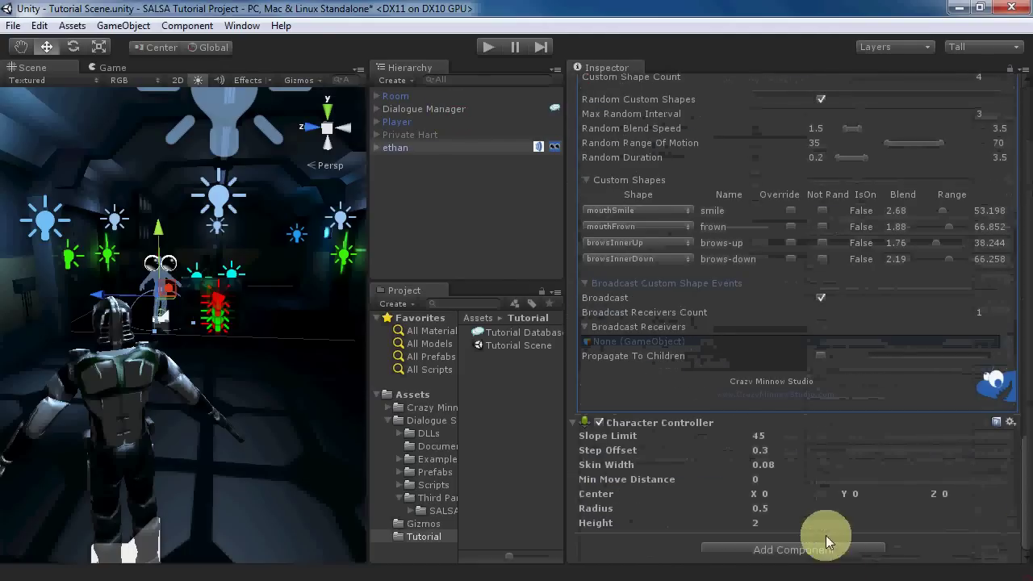
{"action": "left_click", "coordinate": [873, 491]}
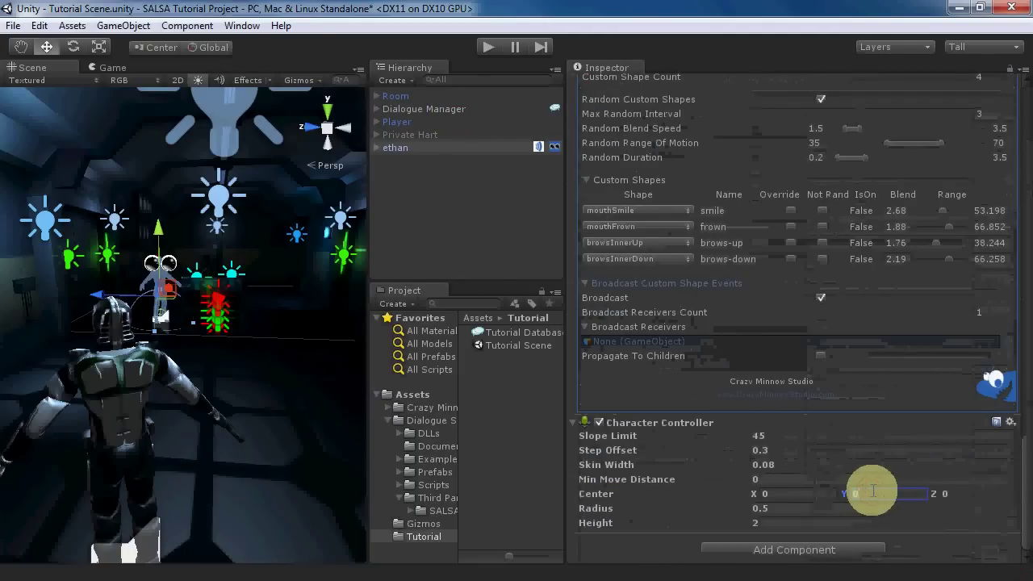
{"action": "type", "text": "2"}
{"action": "key", "text": "Tab"}
{"action": "key", "text": "Tab"}
{"action": "type", "text": "1"}
{"action": "key", "text": "Tab"}
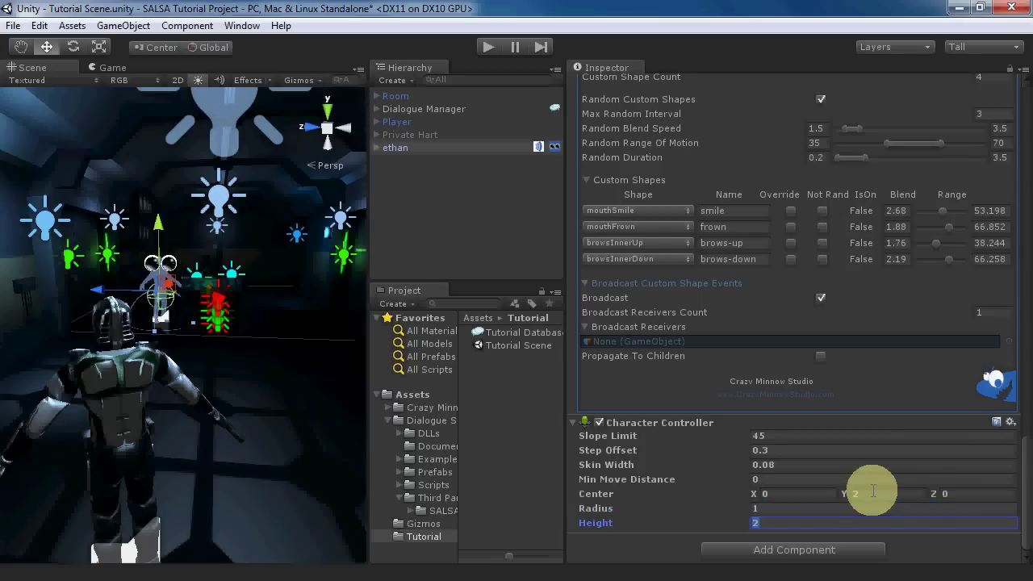
{"action": "type", "text": "4"}
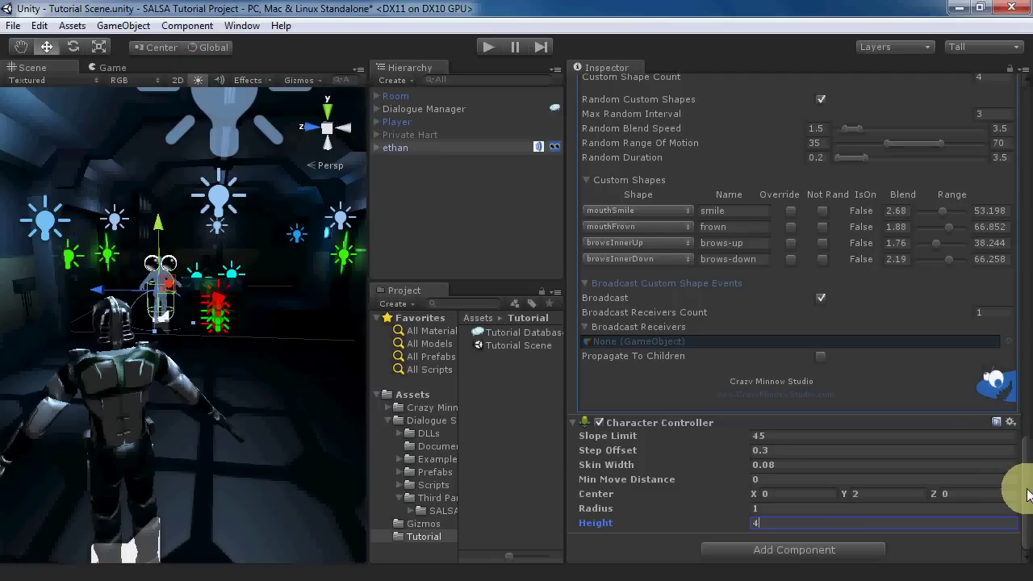
Turn off SALSA's broadcast and the Random Eyes eye and custom-shape broadcasts.
{"action": "left_click_drag", "start_coordinate": [1026, 494], "coordinate": [1006, 276]}
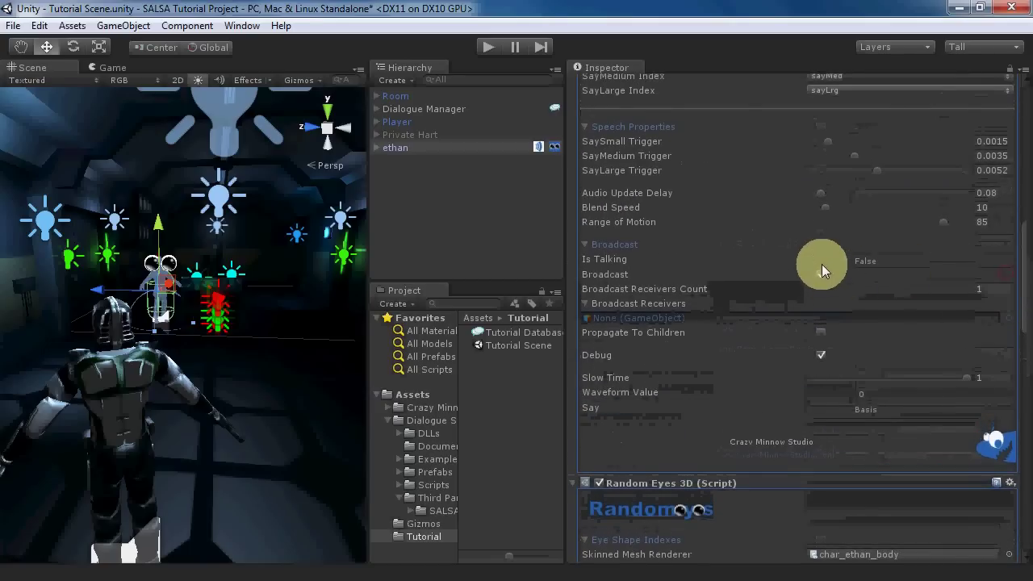
{"action": "left_click", "coordinate": [820, 273]}
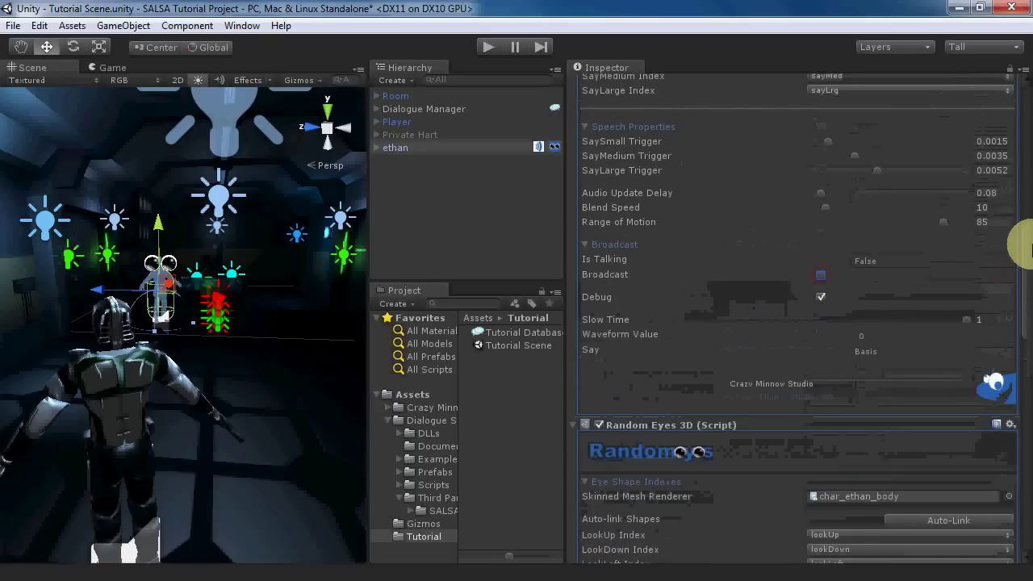
{"action": "left_click_drag", "start_coordinate": [1014, 242], "coordinate": [1028, 393]}
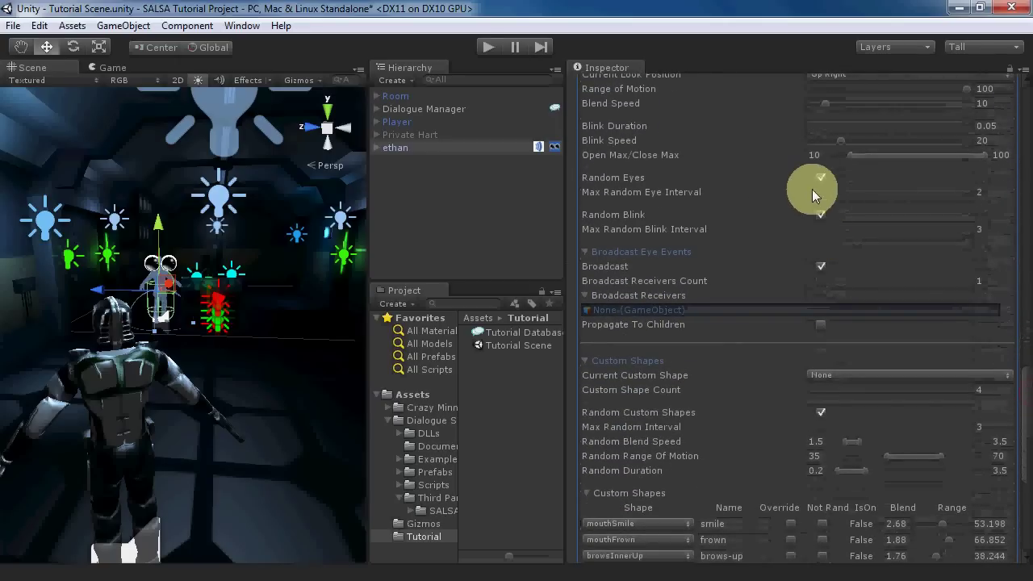
{"action": "left_click", "coordinate": [820, 266]}
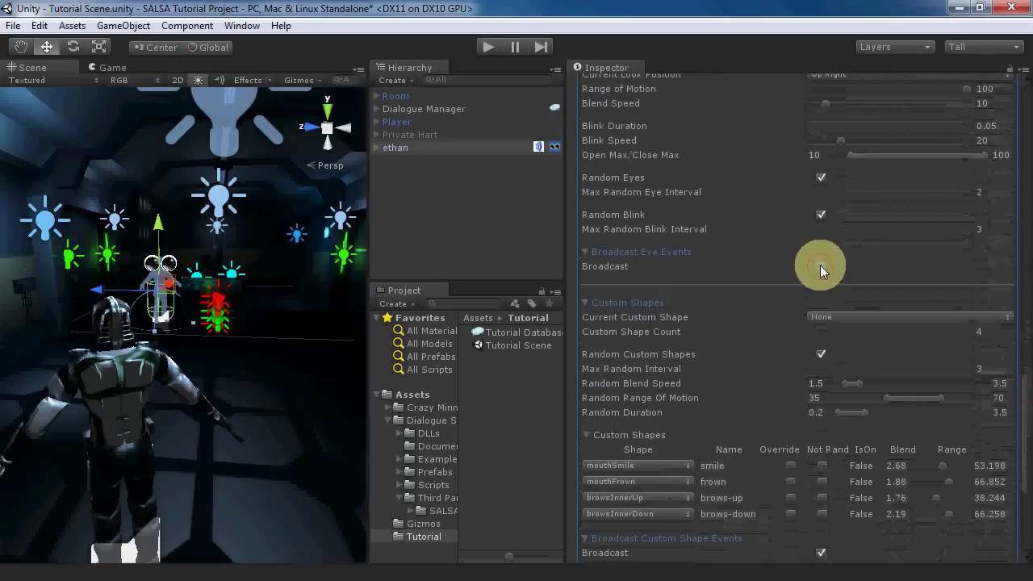
{"action": "left_click_drag", "start_coordinate": [1026, 393], "coordinate": [1014, 426]}
{"action": "left_click", "coordinate": [819, 333]}
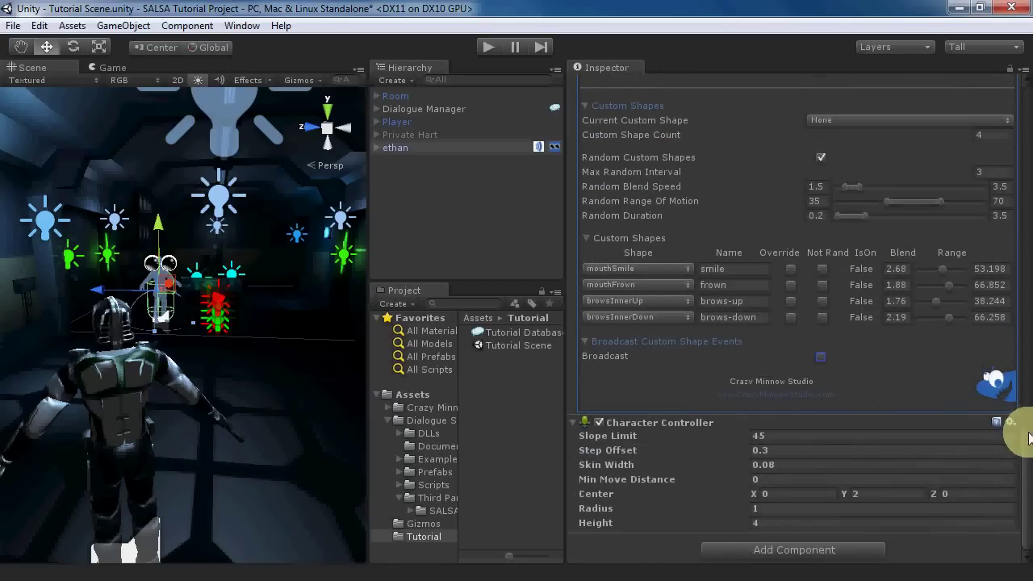
Add the Dialogue System Usable component to ethan.
{"action": "left_click", "coordinate": [187, 25]}
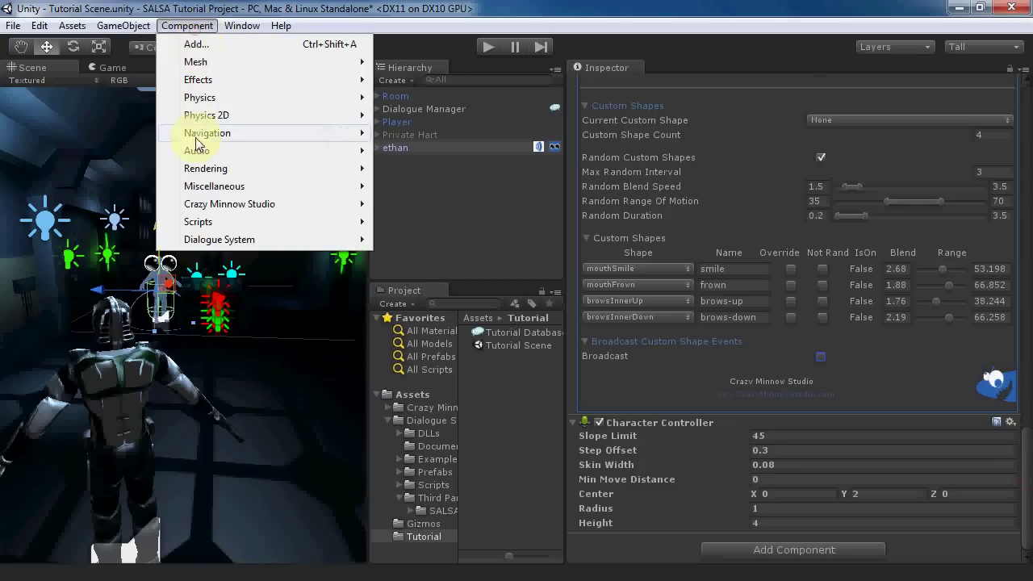
{"action": "mouse_move", "coordinate": [230, 239]}
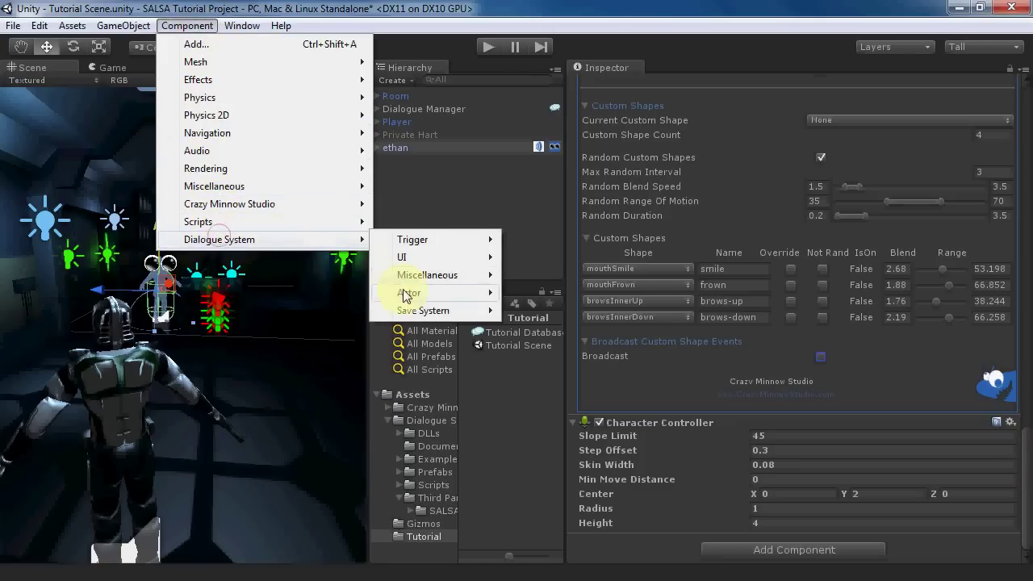
{"action": "mouse_move", "coordinate": [406, 293]}
{"action": "left_click", "coordinate": [550, 396]}
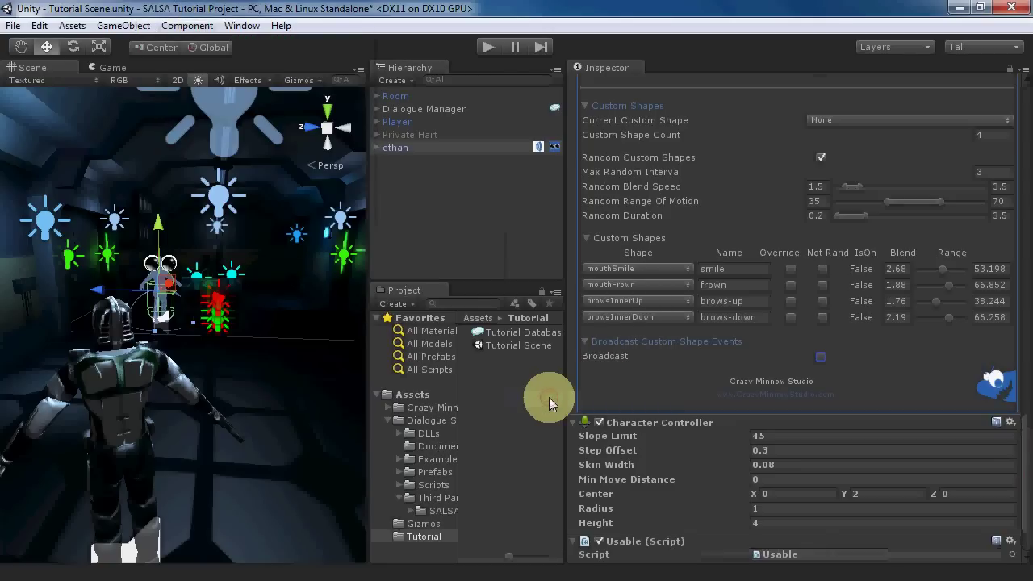
Add a Conversation Trigger to ethan that starts Tutorial Conversation.
{"action": "left_click", "coordinate": [183, 25]}
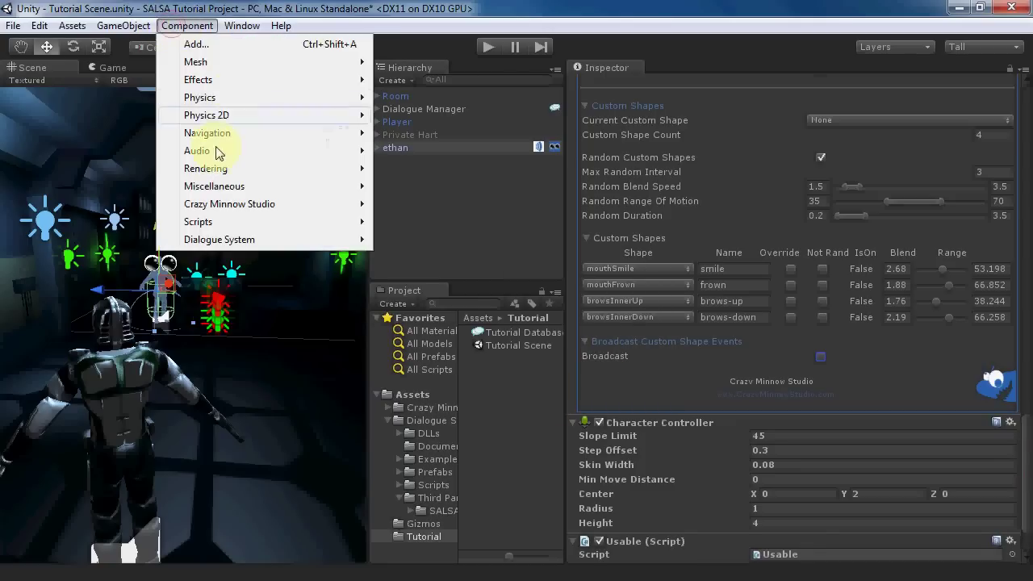
{"action": "mouse_move", "coordinate": [207, 238]}
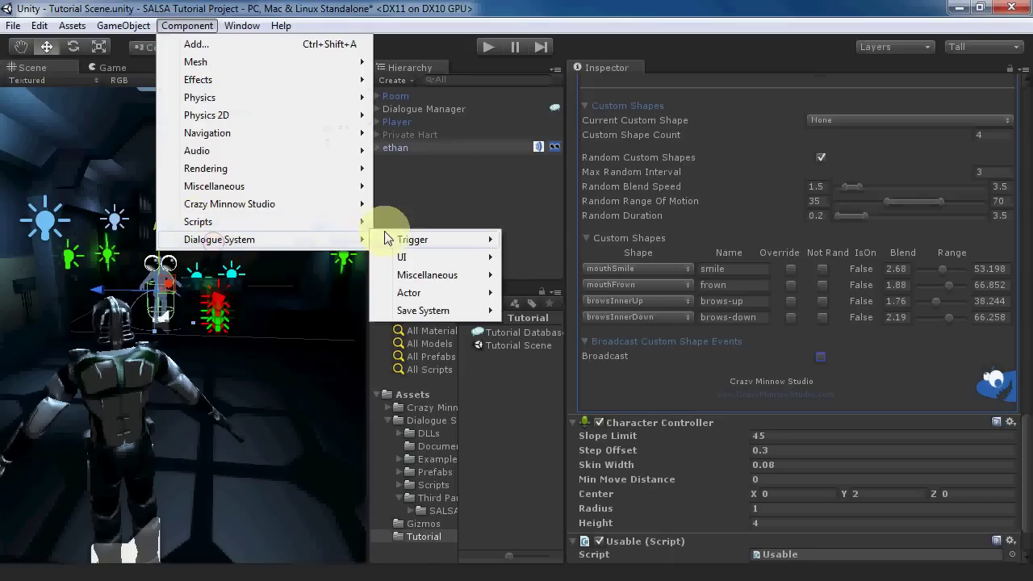
{"action": "mouse_move", "coordinate": [401, 240]}
{"action": "left_click", "coordinate": [553, 315]}
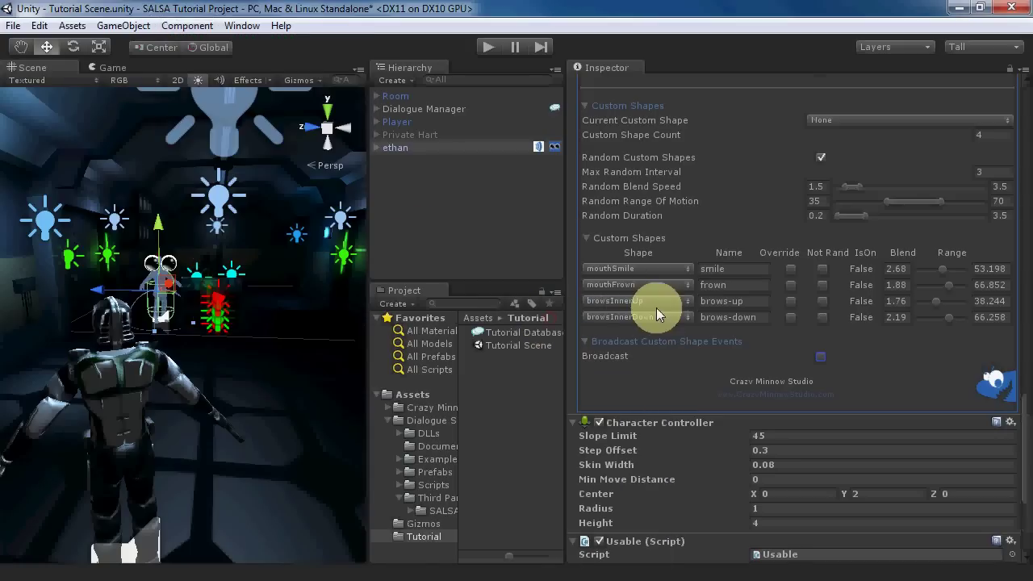
{"action": "left_click_drag", "start_coordinate": [1021, 422], "coordinate": [1014, 460]}
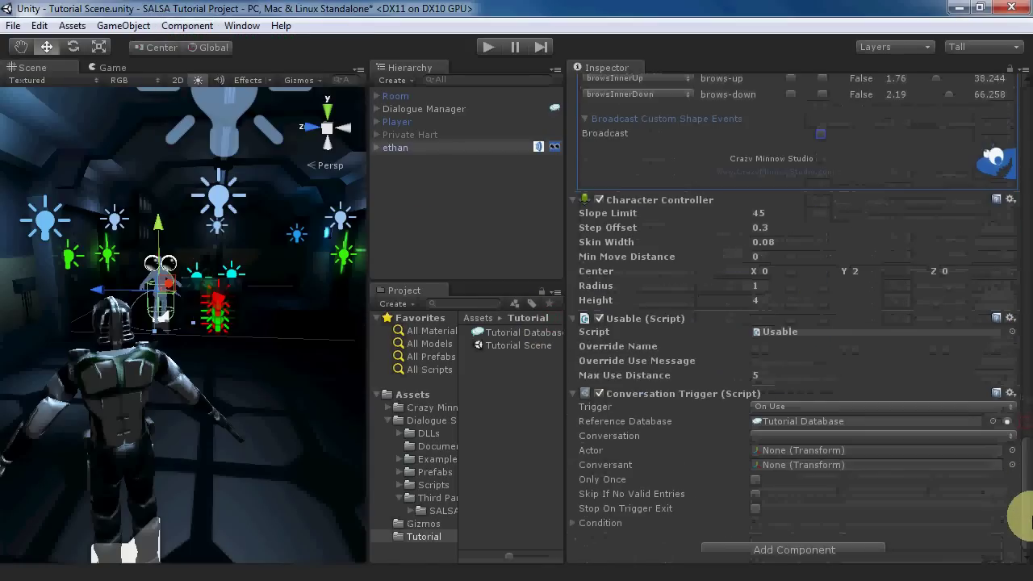
{"action": "left_click", "coordinate": [798, 436]}
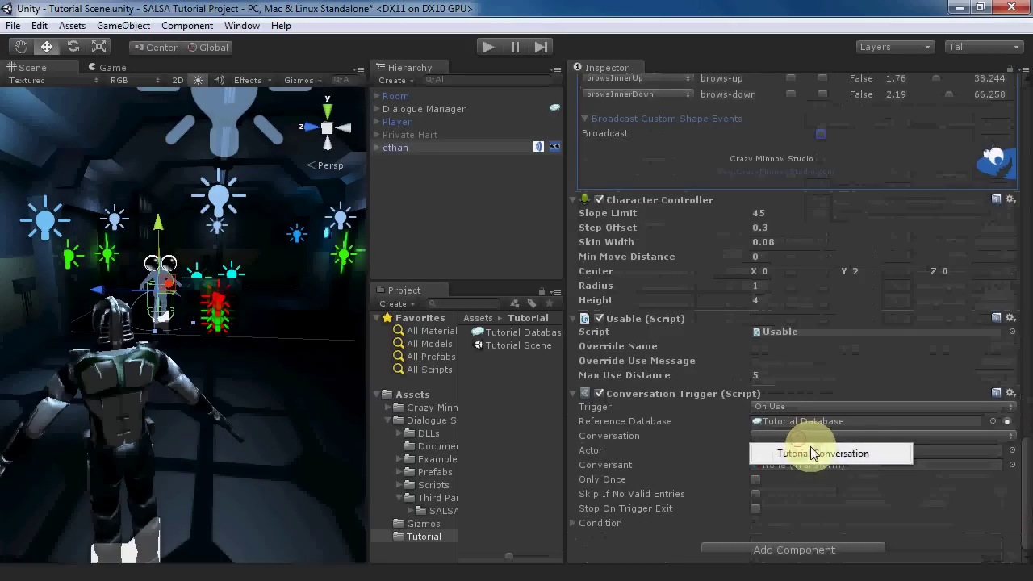
{"action": "left_click", "coordinate": [817, 455]}
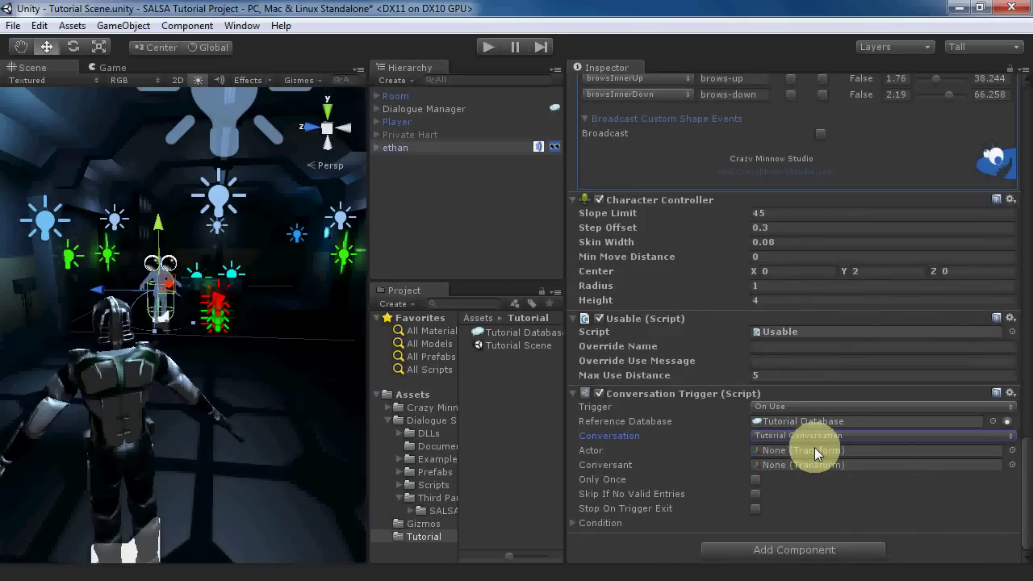
{"action": "left_click_drag", "start_coordinate": [1018, 454], "coordinate": [1029, 89]}
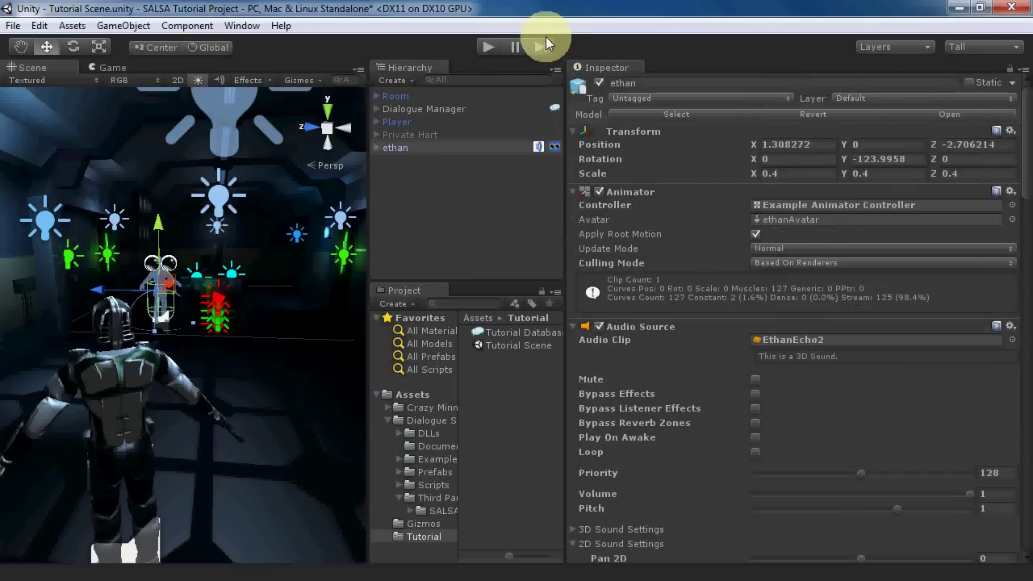
{"action": "left_click", "coordinate": [485, 47]}
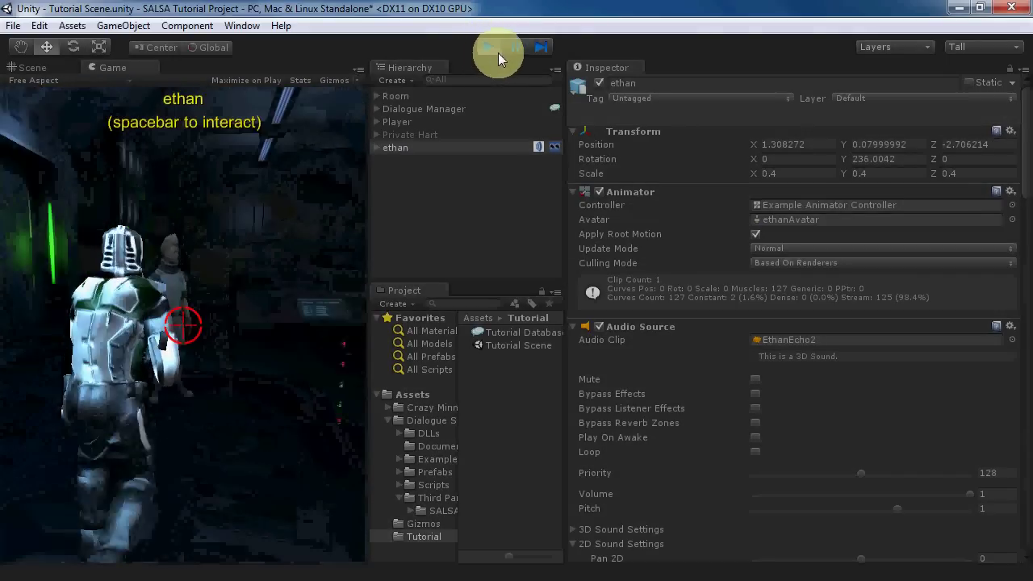
{"action": "left_click", "coordinate": [498, 52]}
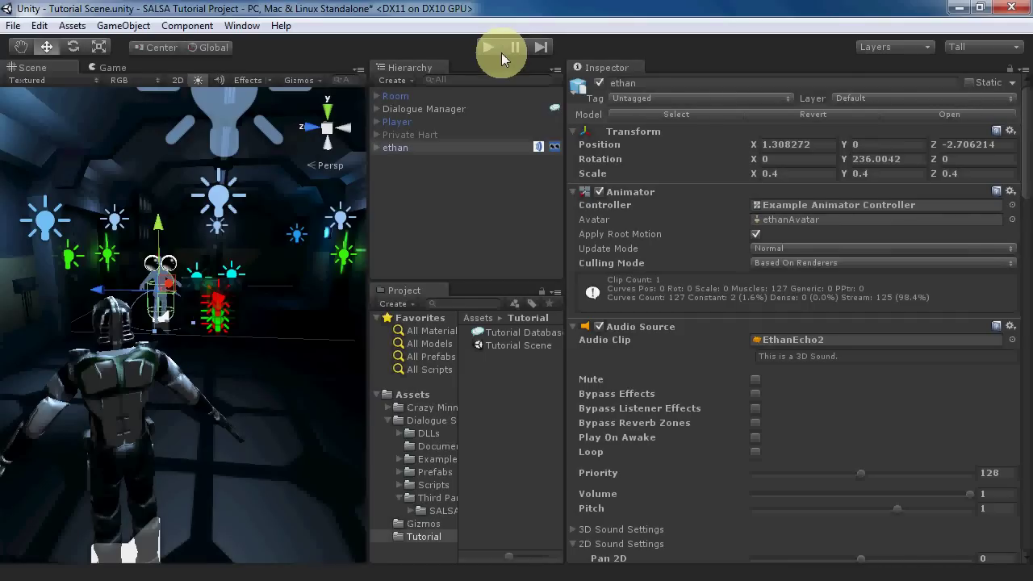
Create a Resources folder inside Assets/Tutorial and open it.
{"action": "right_click", "coordinate": [509, 395]}
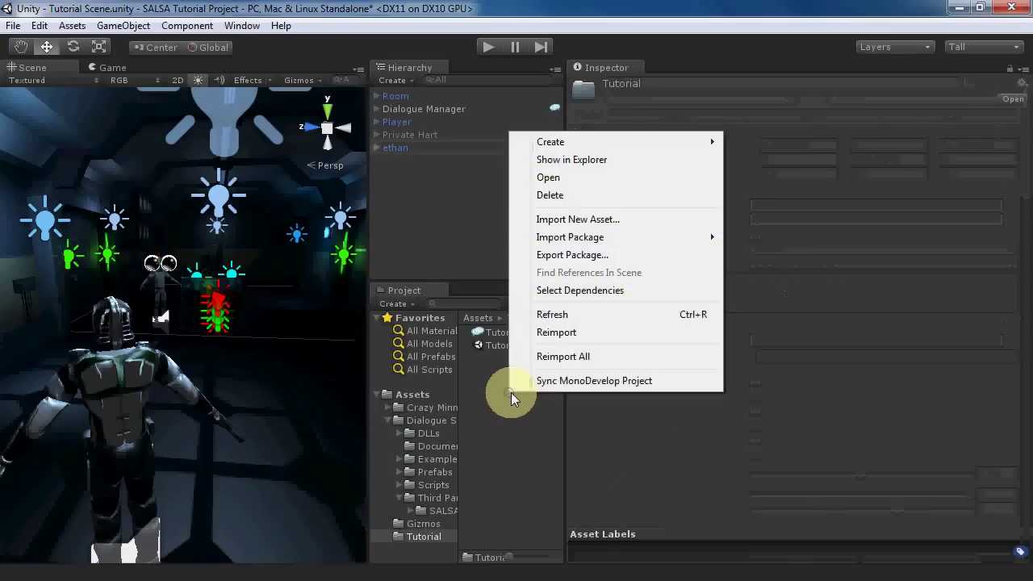
{"action": "left_click", "coordinate": [565, 142]}
{"action": "left_click", "coordinate": [762, 167]}
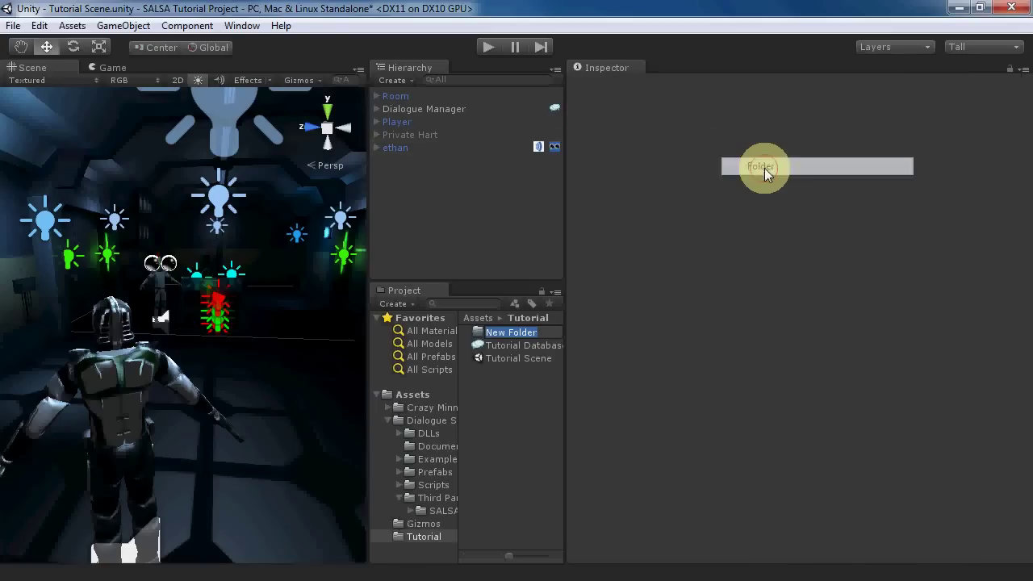
{"action": "type", "text": "Resources"}
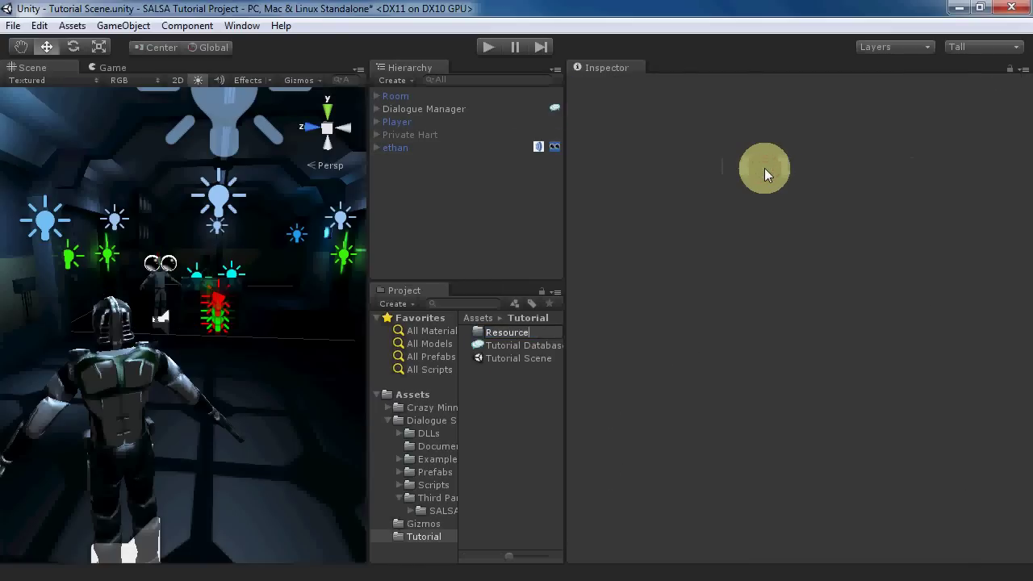
{"action": "key", "text": "Return"}
{"action": "left_click_drag", "start_coordinate": [562, 222], "coordinate": [676, 225]}
{"action": "left_click_drag", "start_coordinate": [459, 359], "coordinate": [516, 359]}
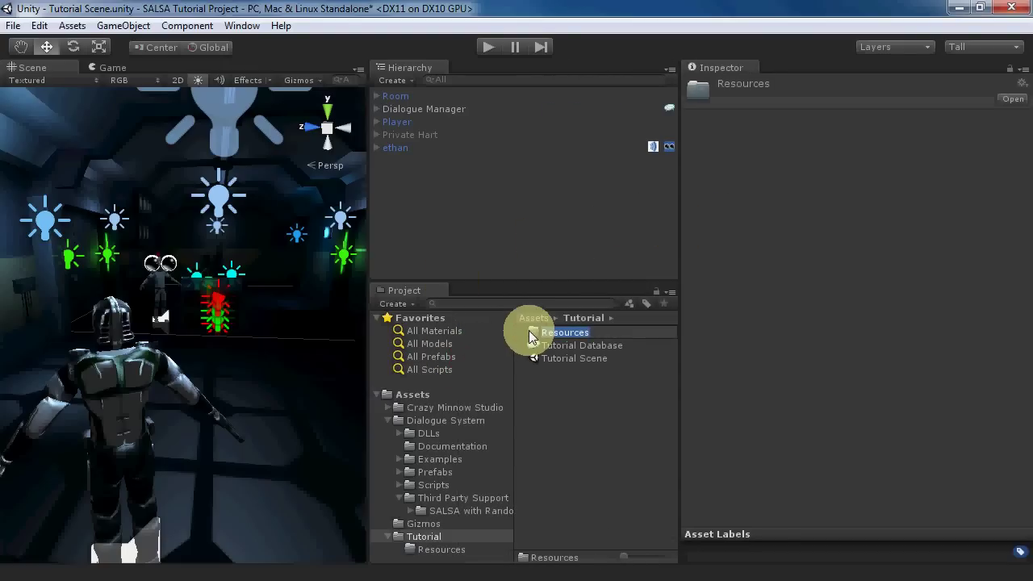
{"action": "left_click", "coordinate": [523, 334]}
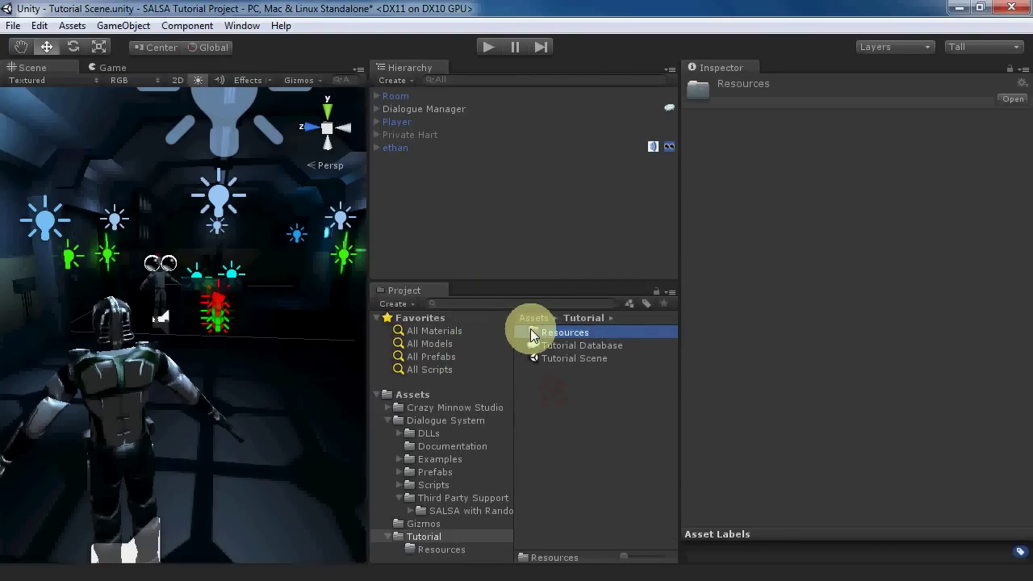
{"action": "double_click", "coordinate": [530, 328]}
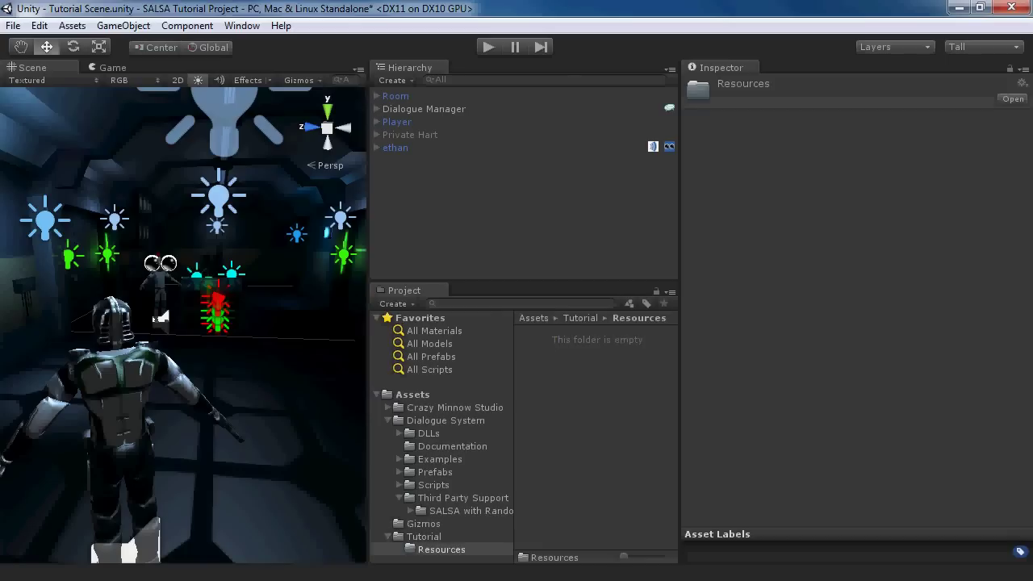
Import Look_maybe_we_can_get_past.mp3 into Resources and preview the clip.
{"action": "key", "text": "alt+Tab"}
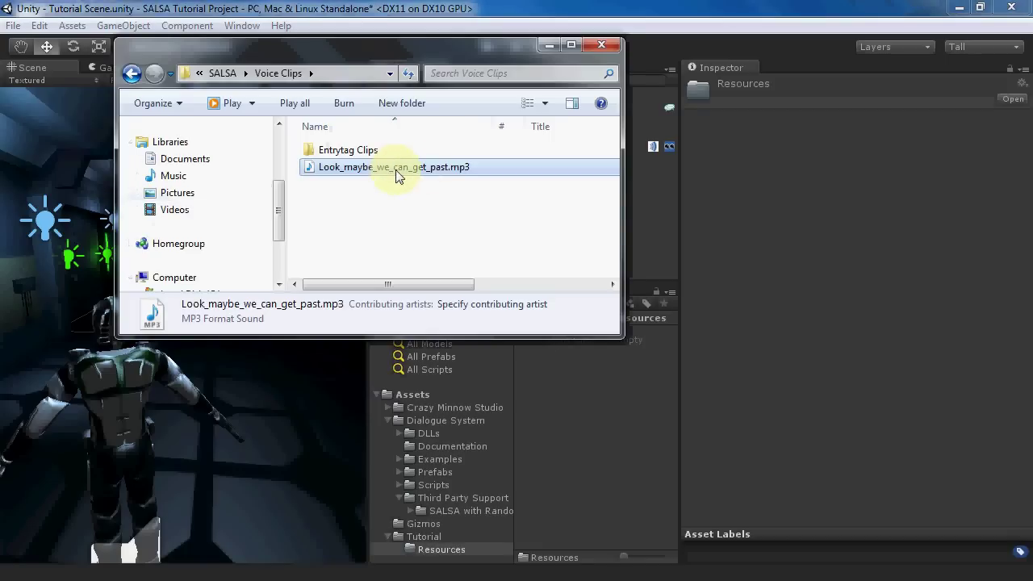
{"action": "left_click_drag", "start_coordinate": [395, 174], "coordinate": [580, 426]}
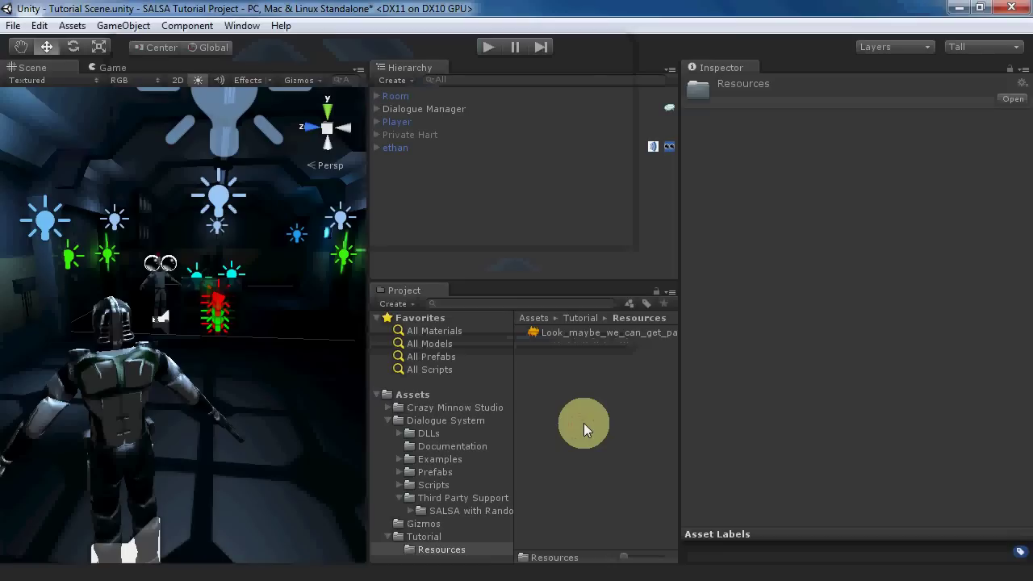
{"action": "left_click_drag", "start_coordinate": [679, 383], "coordinate": [704, 380]}
{"action": "left_click", "coordinate": [653, 331]}
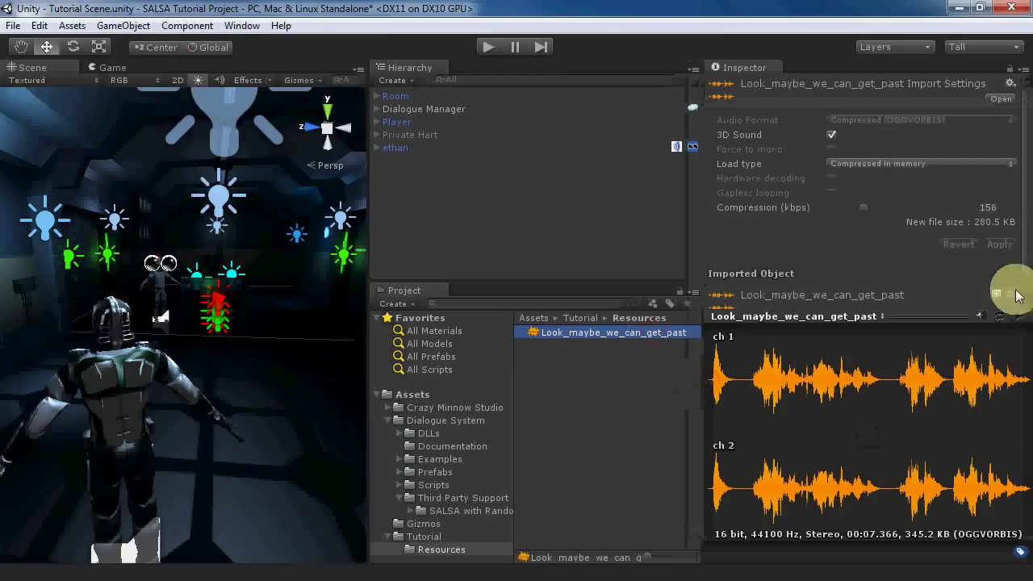
{"action": "left_click", "coordinate": [1017, 317]}
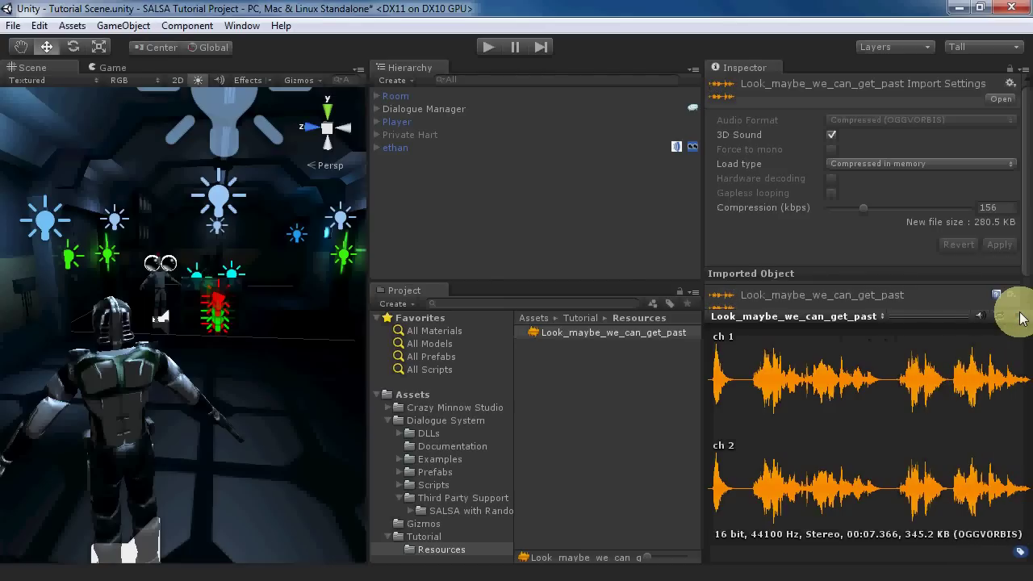
Paste Camera(Closeup); SALSA(Look_maybe_we_can_get_past); Eyes(Player/Head) into Ethan's first line's Sequence.
{"action": "left_click", "coordinate": [443, 109]}
{"action": "left_click", "coordinate": [829, 198]}
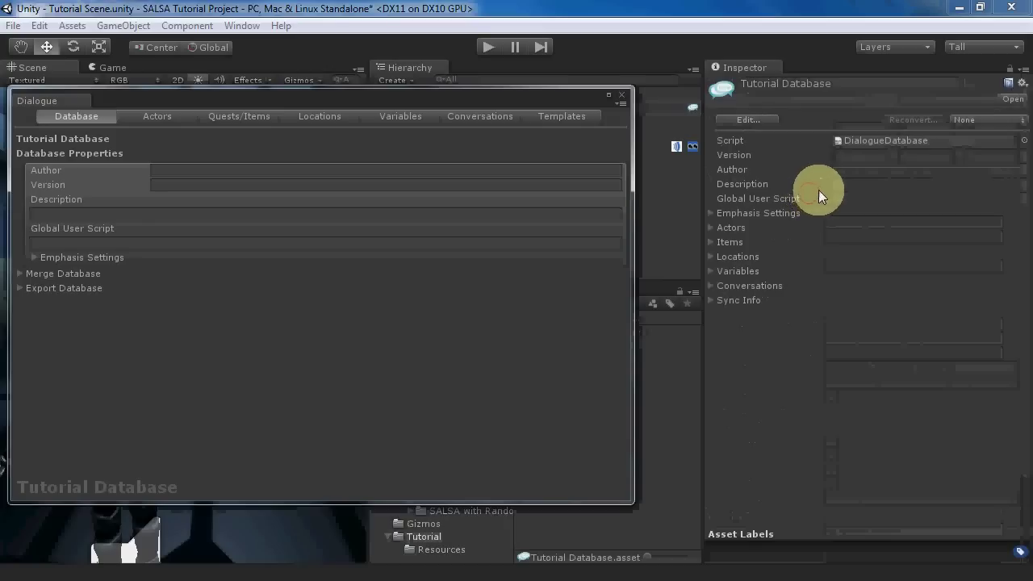
{"action": "left_click", "coordinate": [475, 120]}
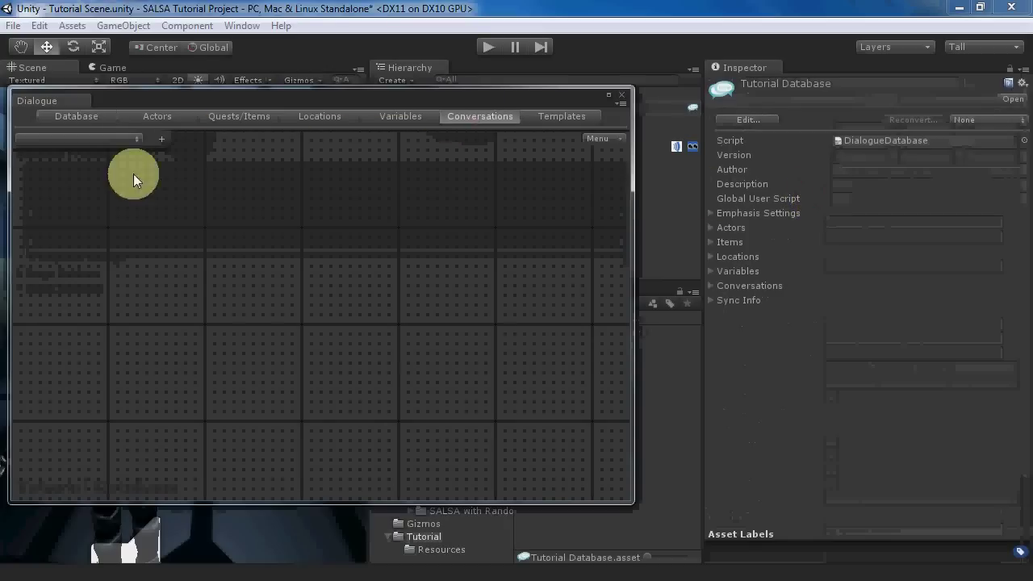
{"action": "left_click", "coordinate": [78, 139]}
{"action": "left_click", "coordinate": [82, 155]}
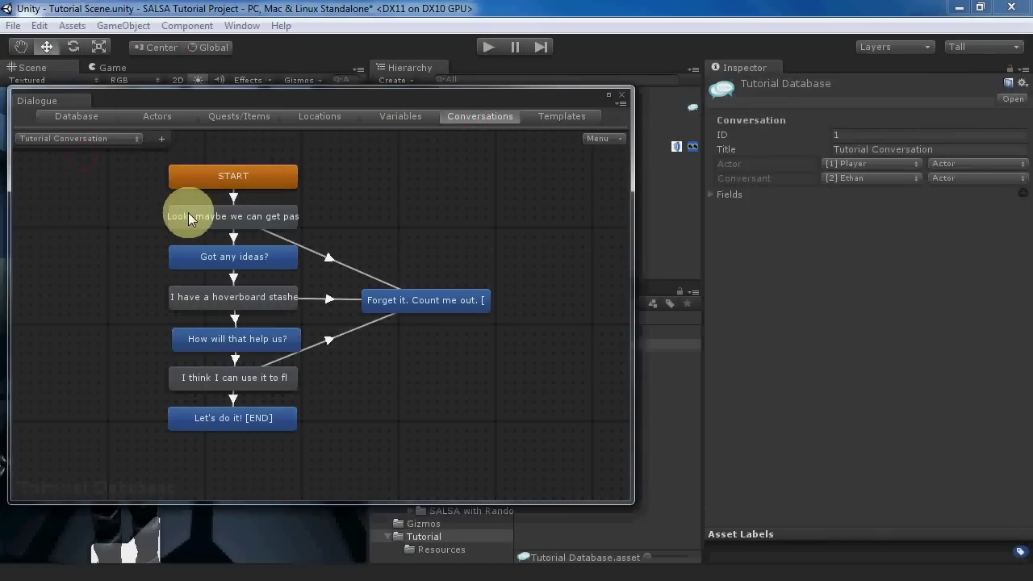
{"action": "left_click", "coordinate": [188, 216]}
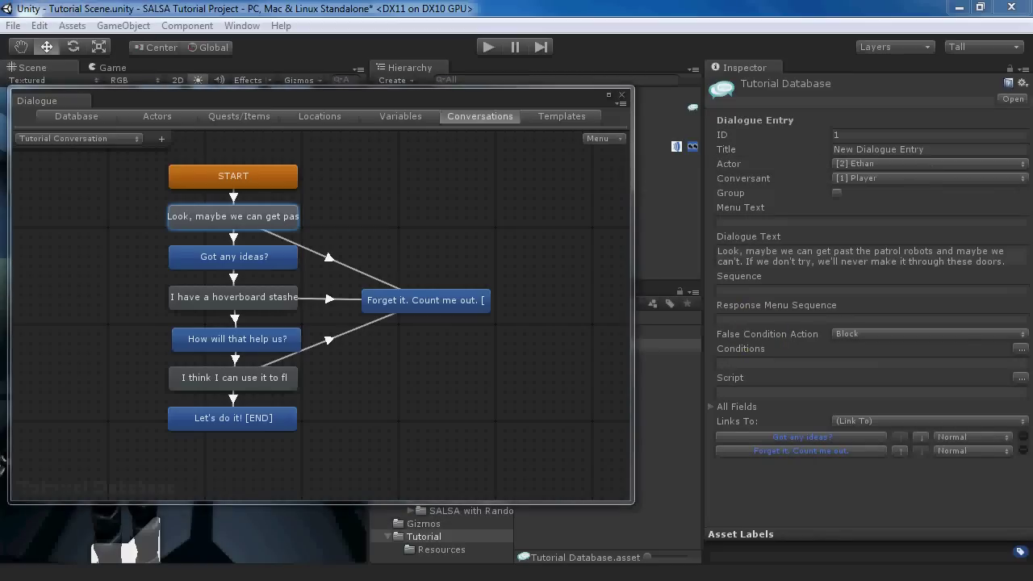
{"action": "left_click", "coordinate": [750, 292]}
{"action": "type", "text": "Camera(Closeup); SALSA(Look_maybe_we_can_get_past); Eyes(Player,Head)"}
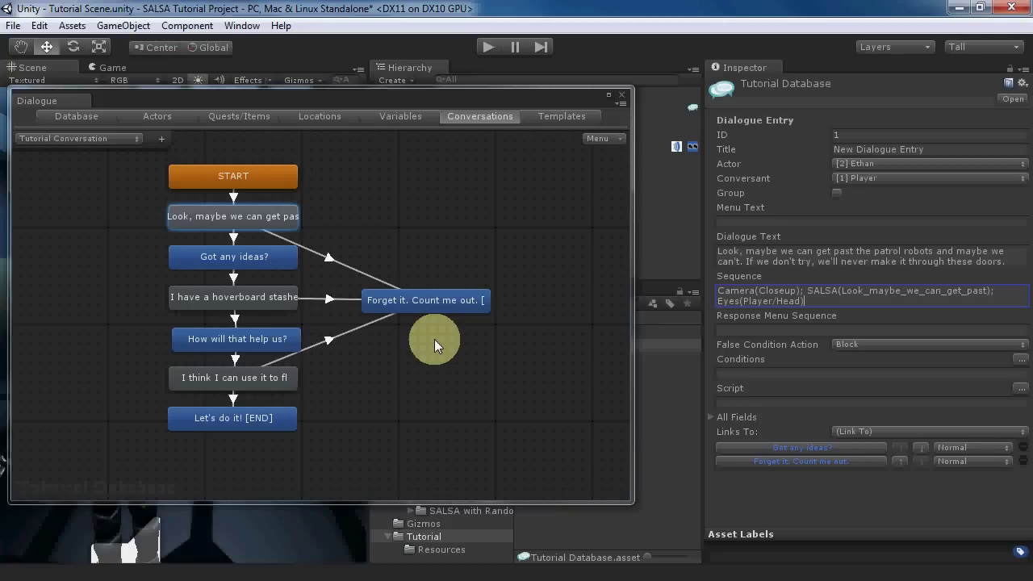
{"action": "left_click", "coordinate": [622, 96]}
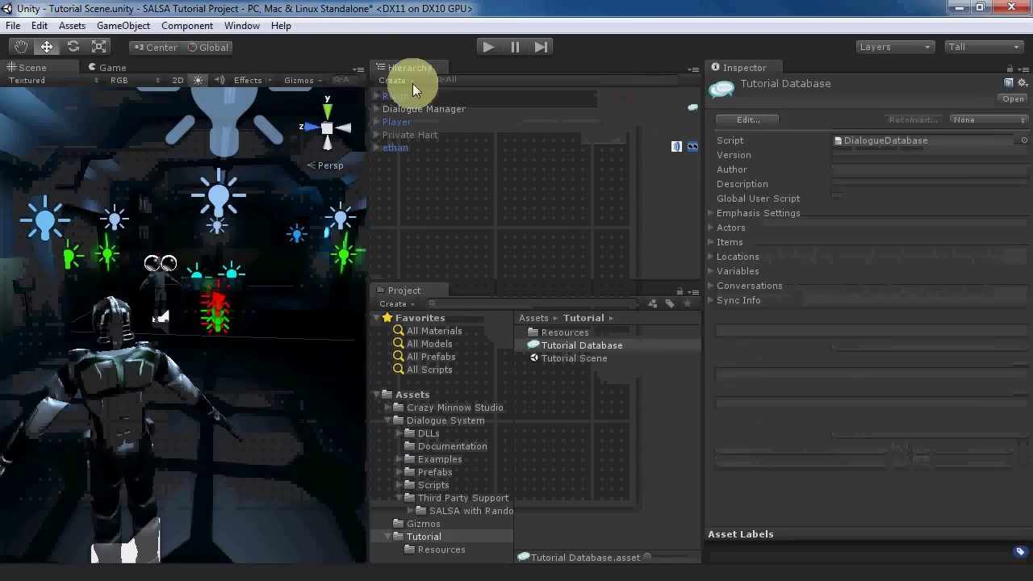
Check that Player has a Head child object in the Hierarchy.
{"action": "left_click", "coordinate": [377, 121]}
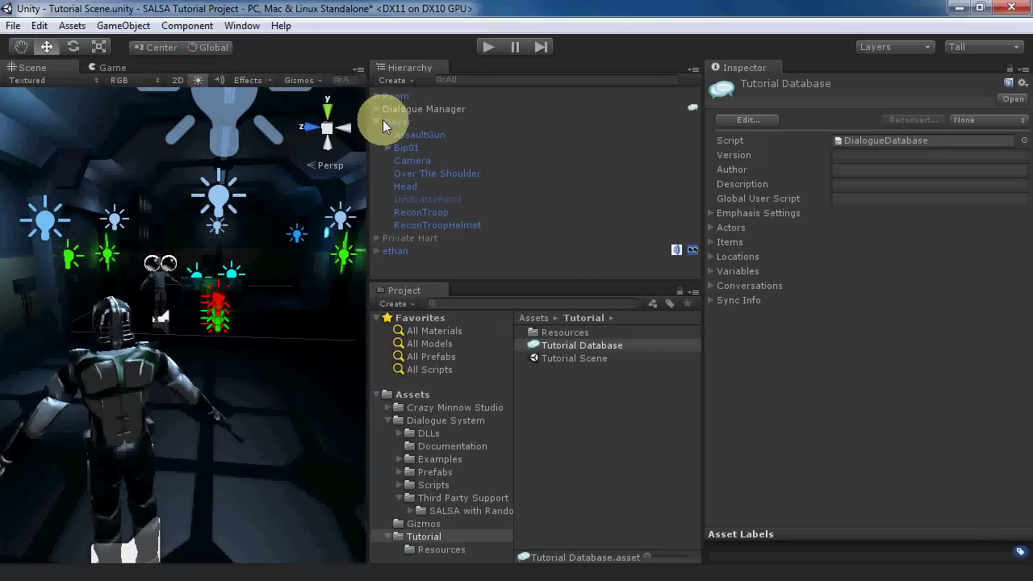
{"action": "left_click", "coordinate": [411, 186]}
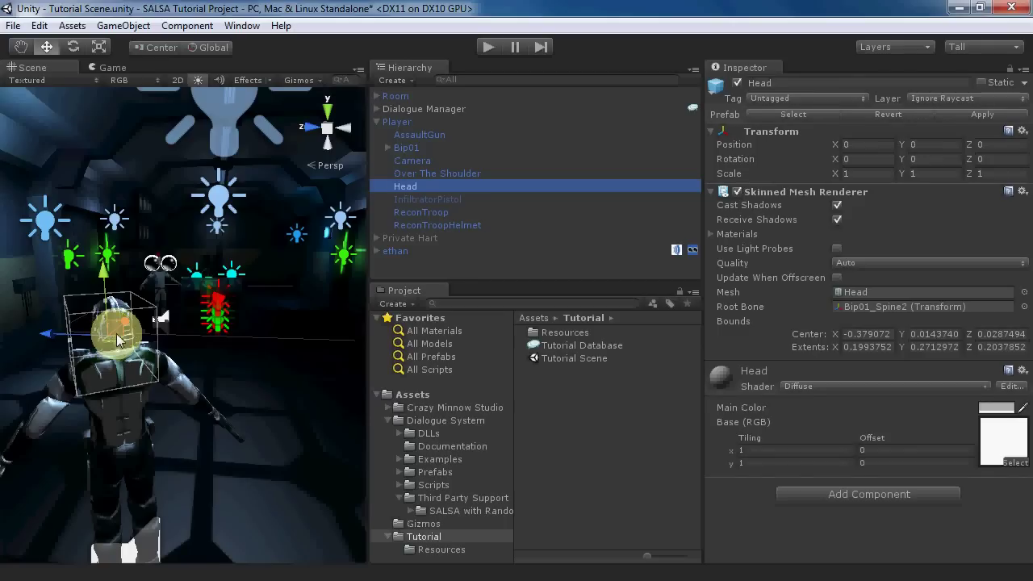
{"action": "left_click", "coordinate": [357, 134]}
{"action": "left_click", "coordinate": [374, 121]}
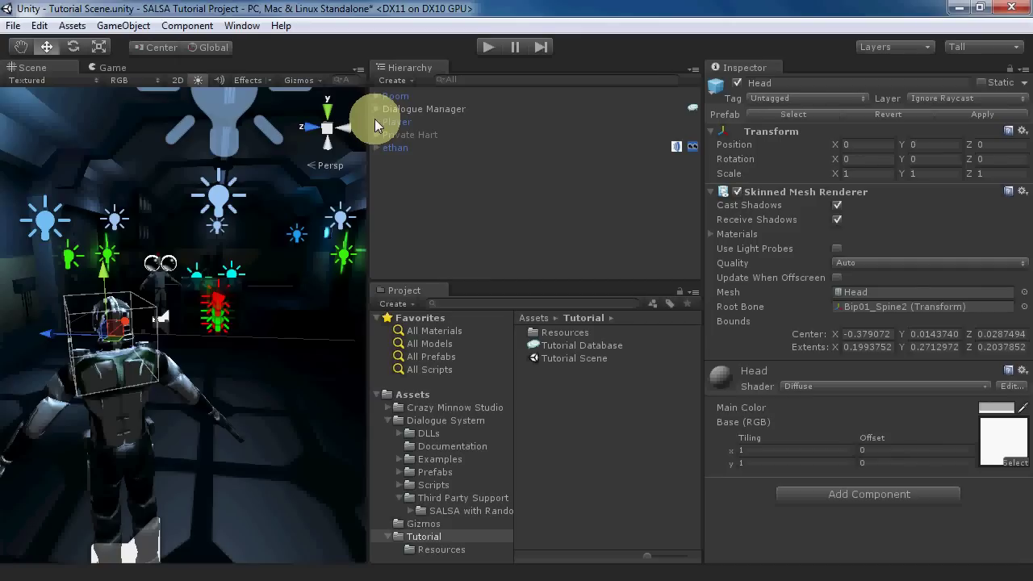
Reopen the Dialogue Manager's database on its Conversations list.
{"action": "left_click", "coordinate": [413, 111]}
{"action": "double_click", "coordinate": [804, 230]}
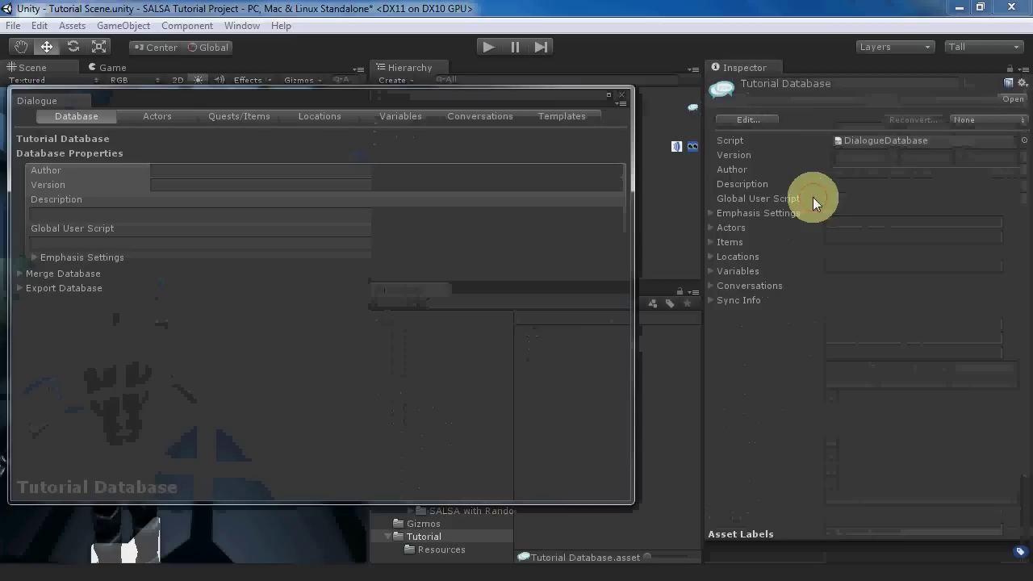
{"action": "left_click", "coordinate": [468, 116]}
{"action": "left_click", "coordinate": [79, 141]}
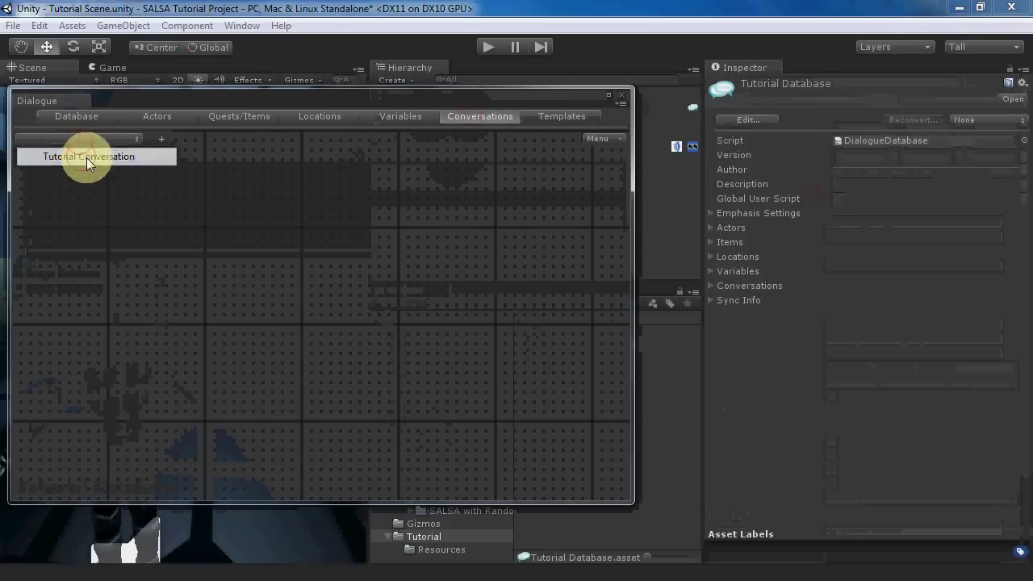
Load Tutorial Conversation and check the Sequence on Ethan's first line.
{"action": "left_click", "coordinate": [86, 157]}
{"action": "left_click", "coordinate": [203, 222]}
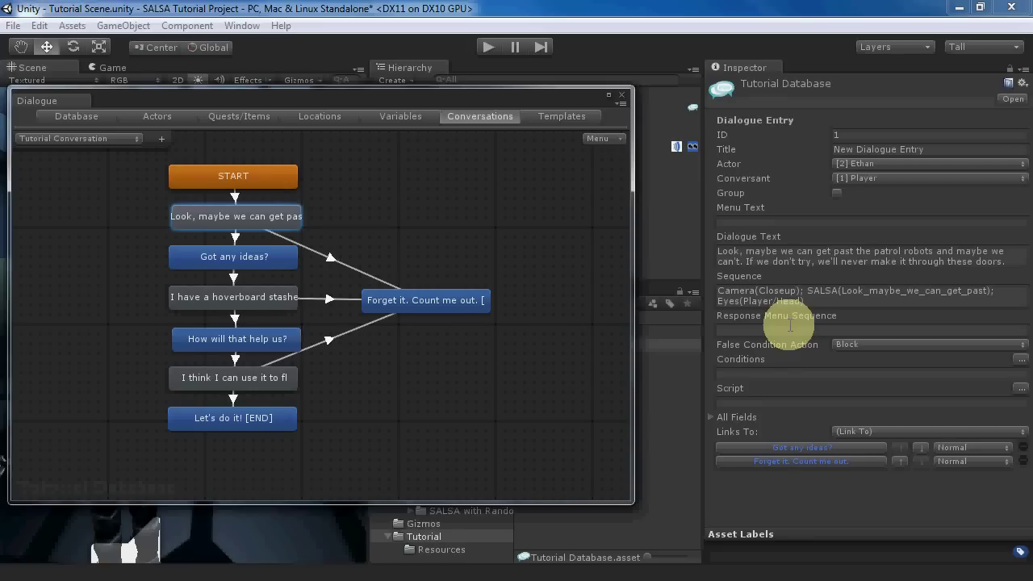
{"action": "left_click", "coordinate": [621, 94]}
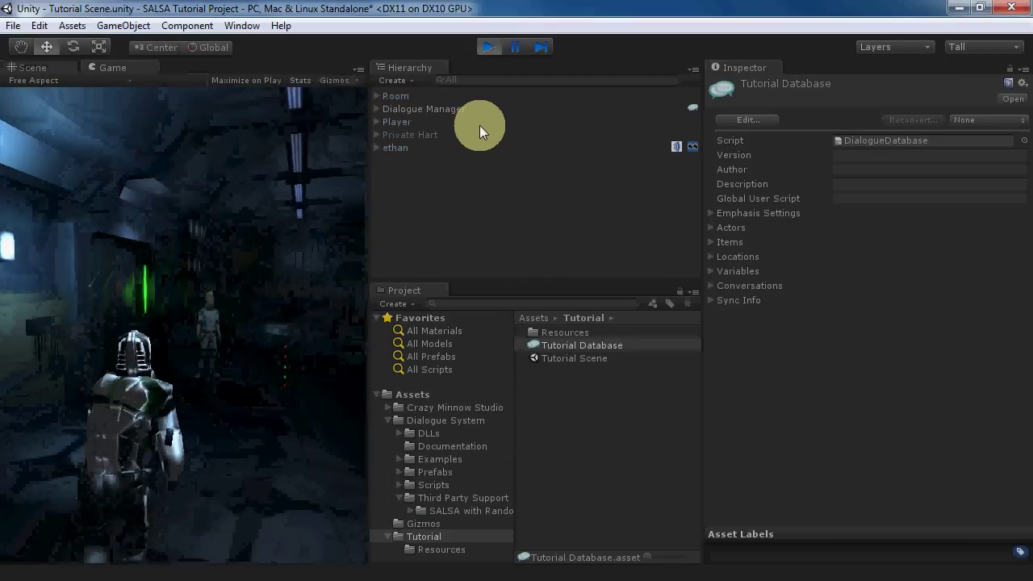
{"action": "key", "text": "w"}
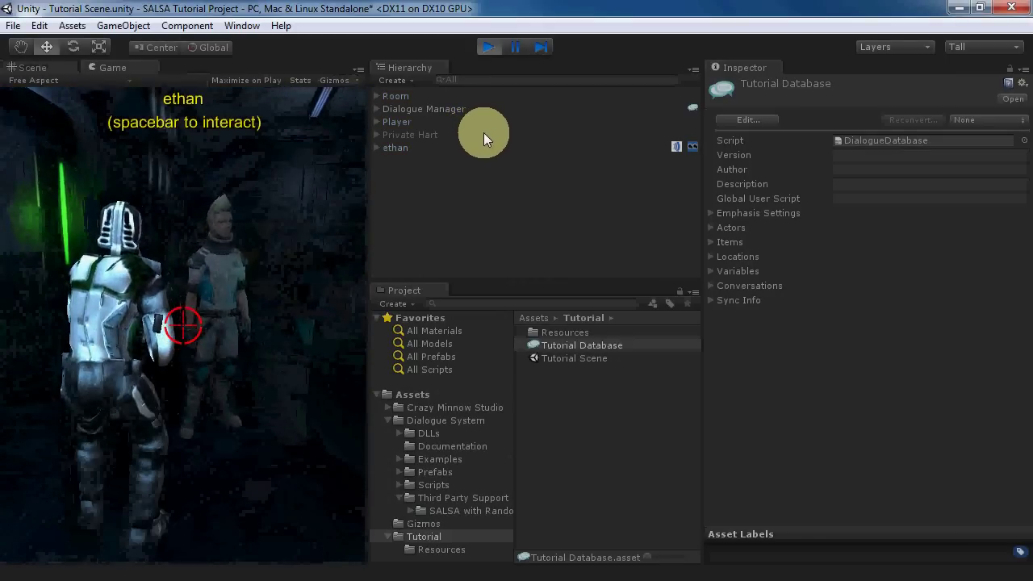
{"action": "key", "text": "space"}
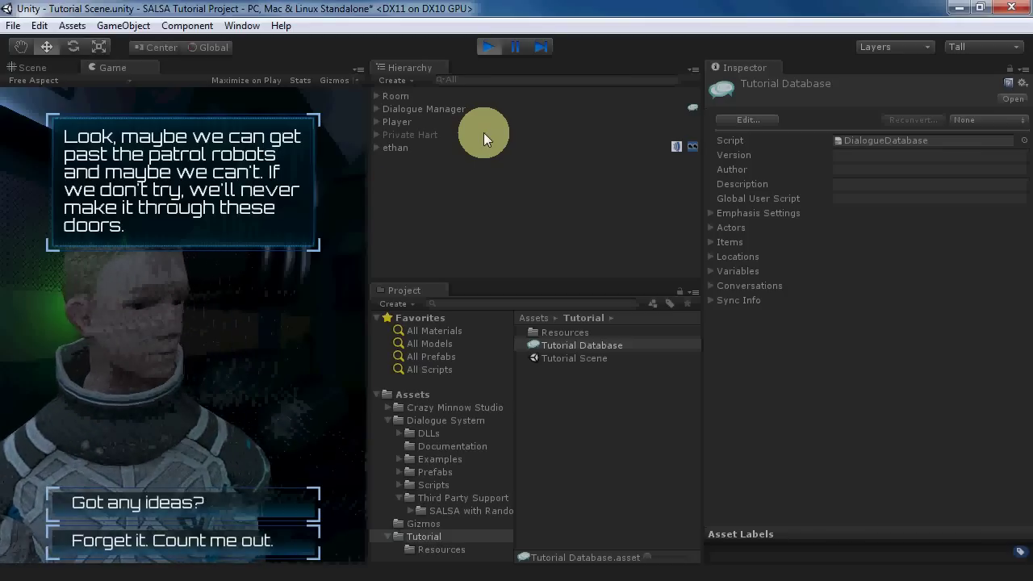
{"action": "left_click", "coordinate": [203, 542]}
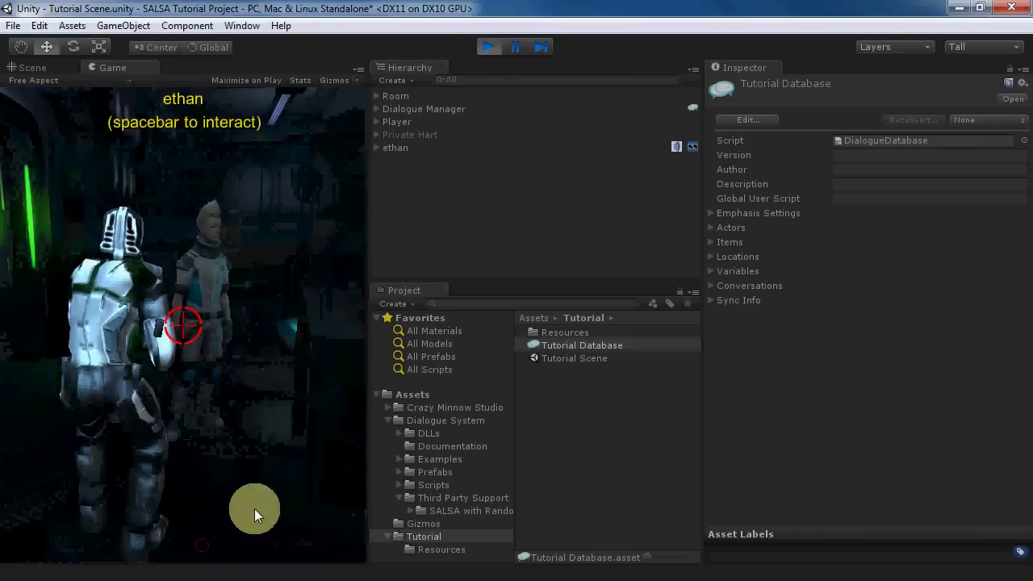
{"action": "left_click", "coordinate": [488, 47]}
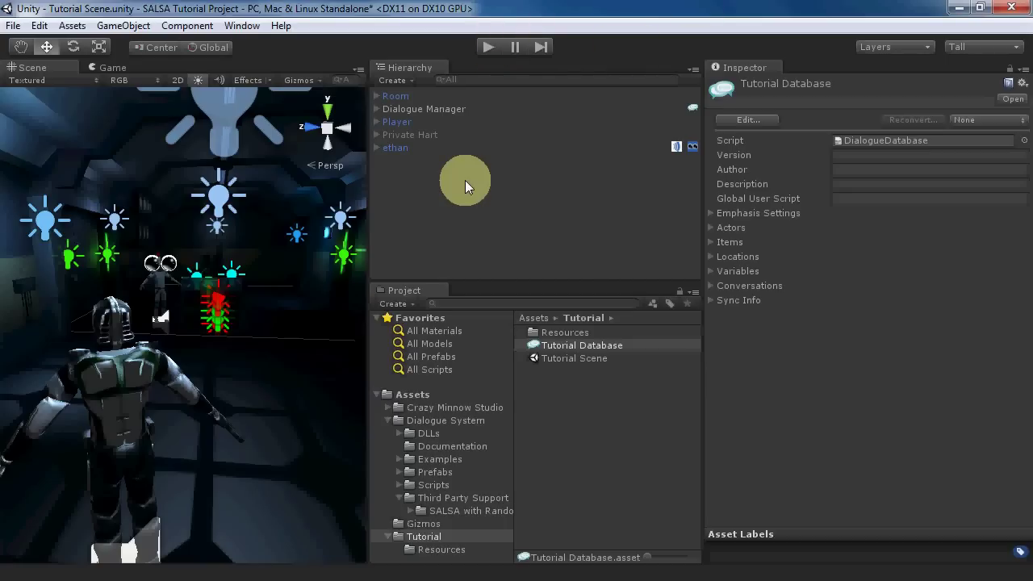
Export the database in Voiceover Script format as 'Voiceover Script' in the SALSA folder.
{"action": "left_click", "coordinate": [430, 108]}
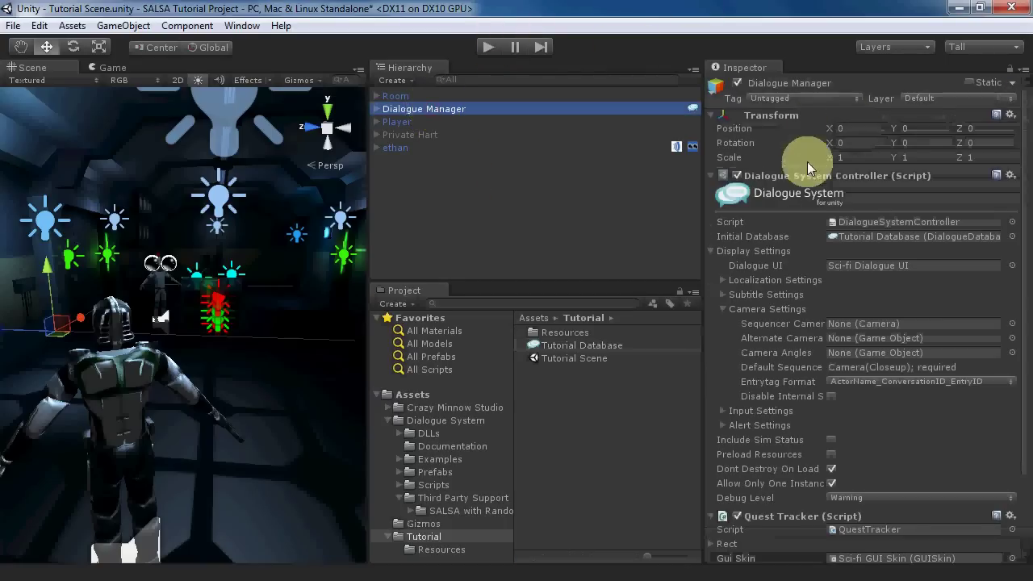
{"action": "double_click", "coordinate": [773, 197]}
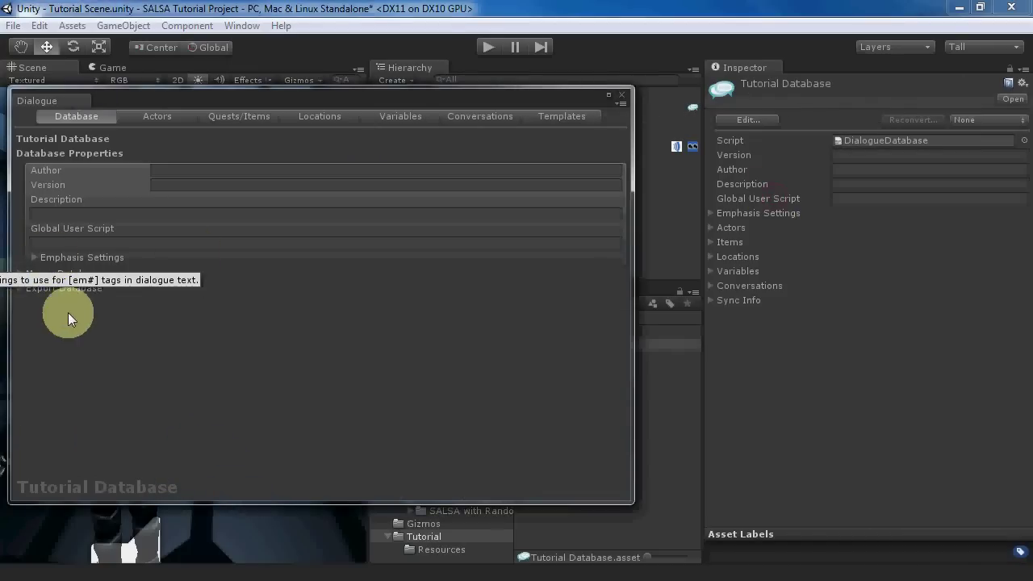
{"action": "left_click", "coordinate": [20, 289]}
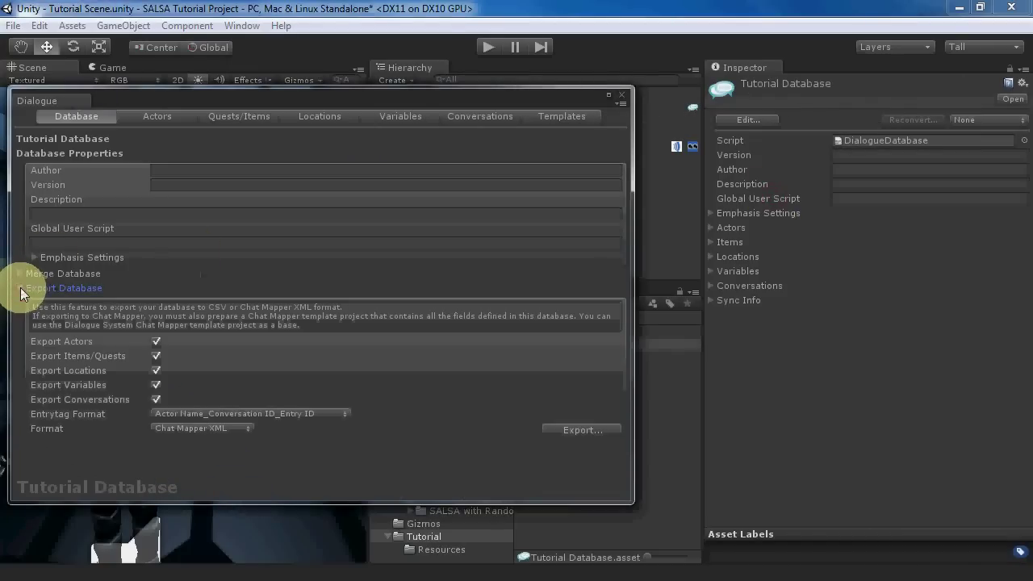
{"action": "left_click", "coordinate": [173, 429]}
{"action": "left_click", "coordinate": [194, 482]}
{"action": "left_click", "coordinate": [588, 429]}
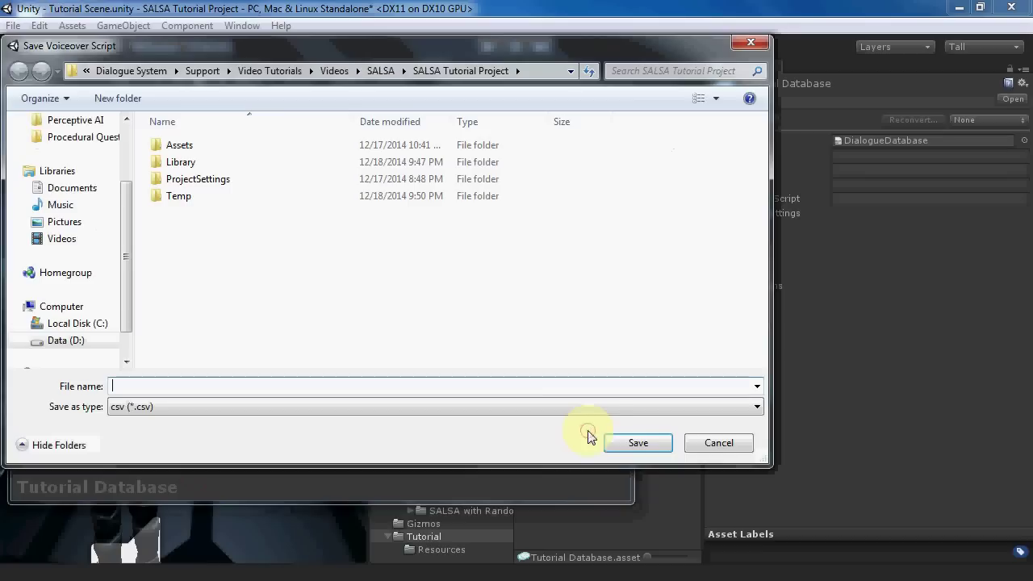
{"action": "left_click", "coordinate": [380, 70]}
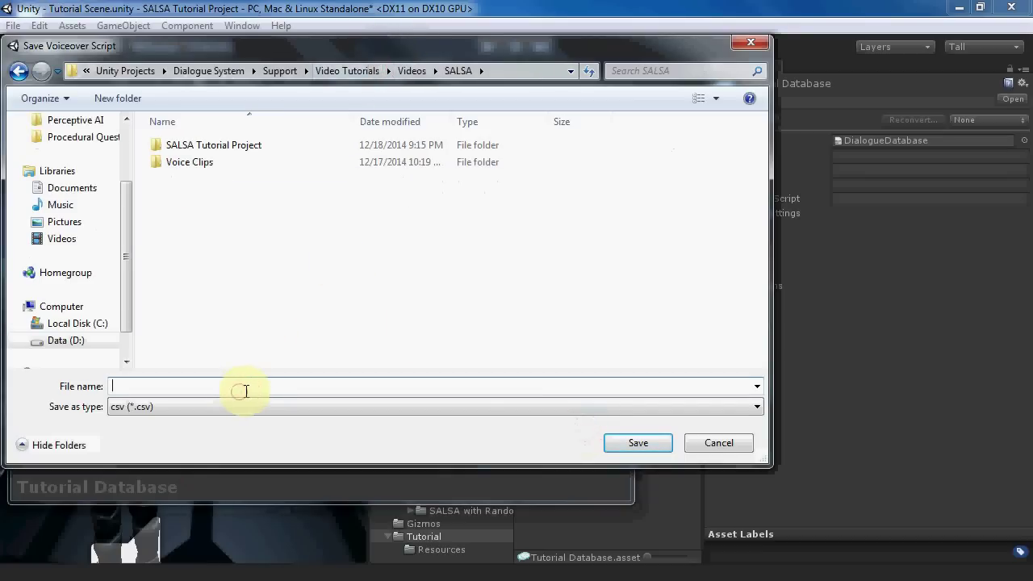
{"action": "type", "text": "Voiceover Script"}
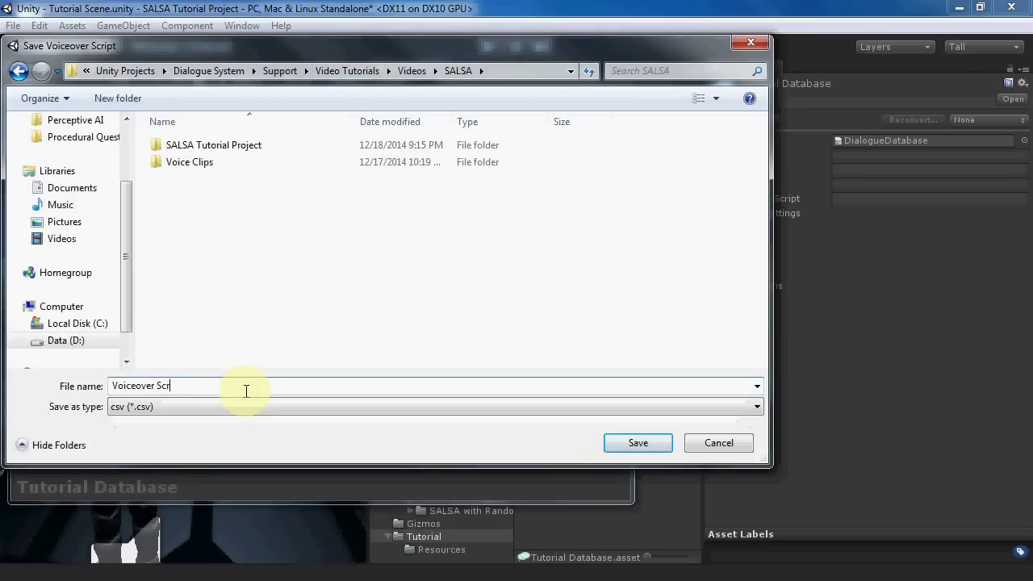
{"action": "key", "text": "Return"}
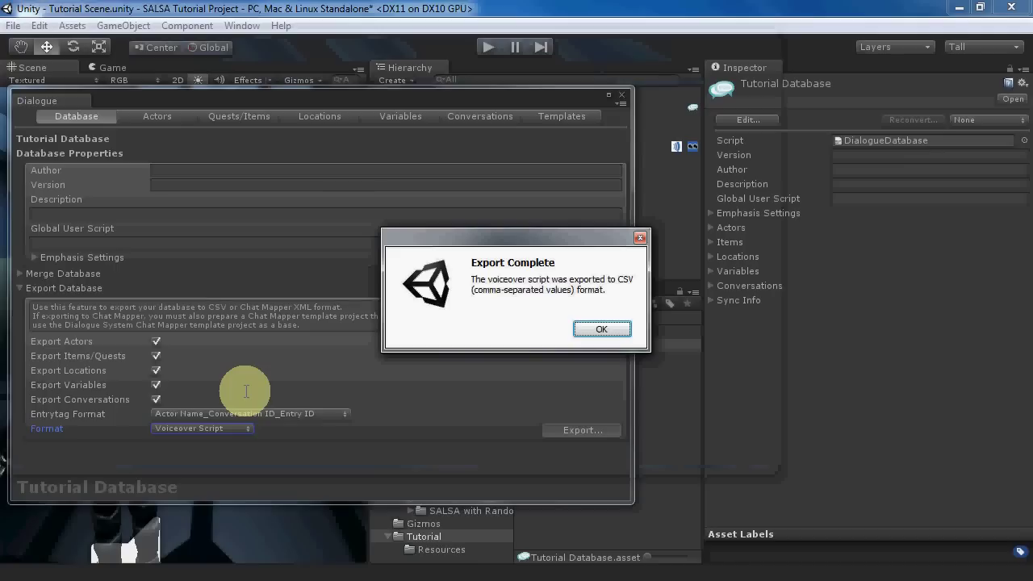
{"action": "left_click", "coordinate": [597, 330]}
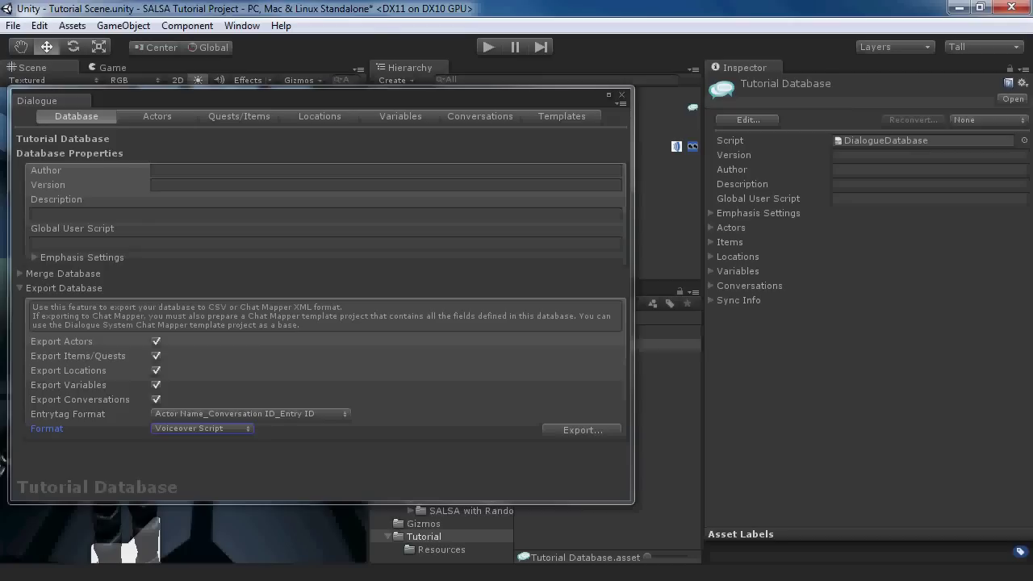
{"action": "key", "text": "alt+Tab"}
Open Voiceover Script.csv in Calc and check the entrytag Ethan_1_1 in column A.
{"action": "left_click", "coordinate": [395, 203]}
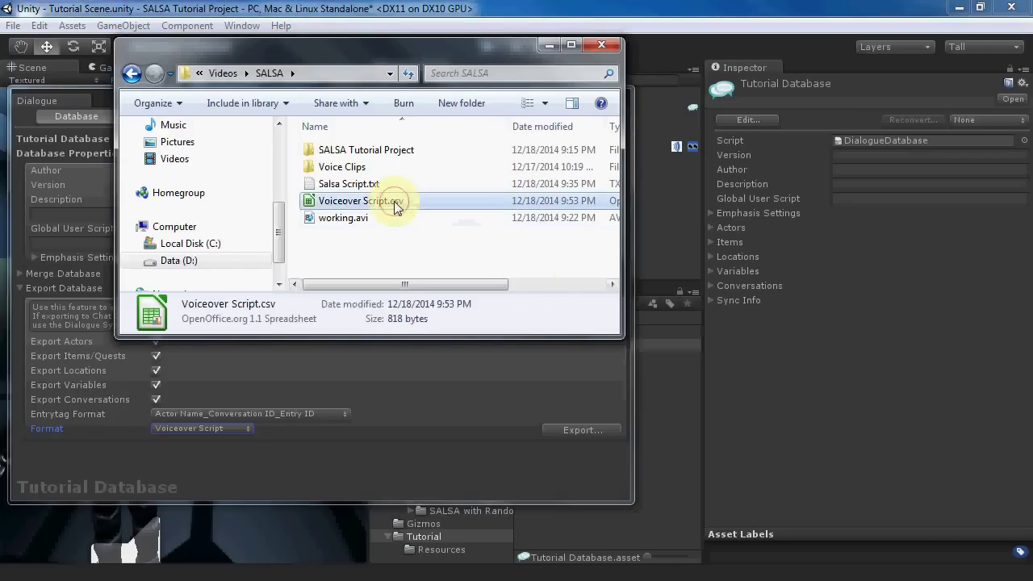
{"action": "double_click", "coordinate": [396, 203]}
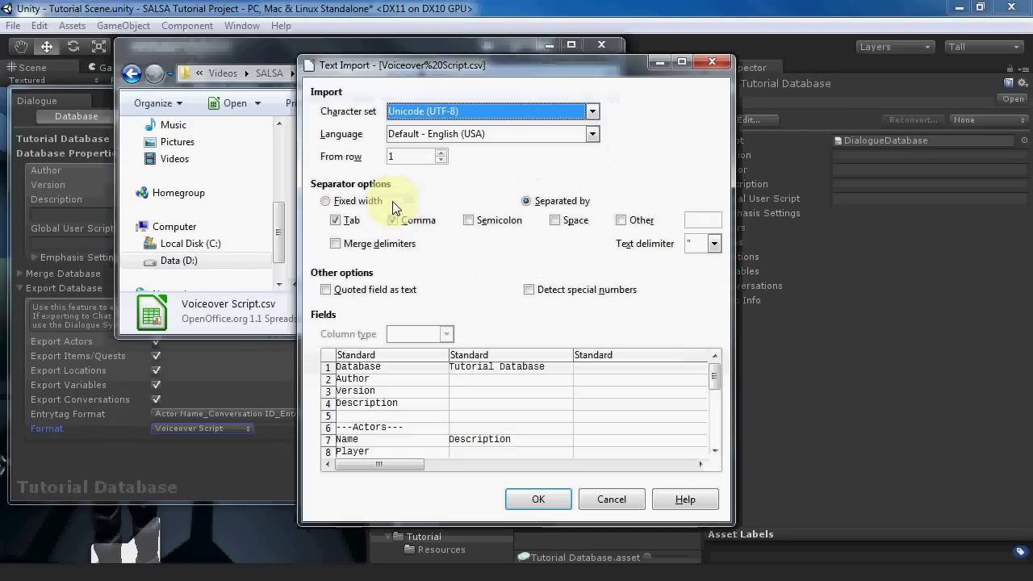
{"action": "left_click", "coordinate": [538, 499]}
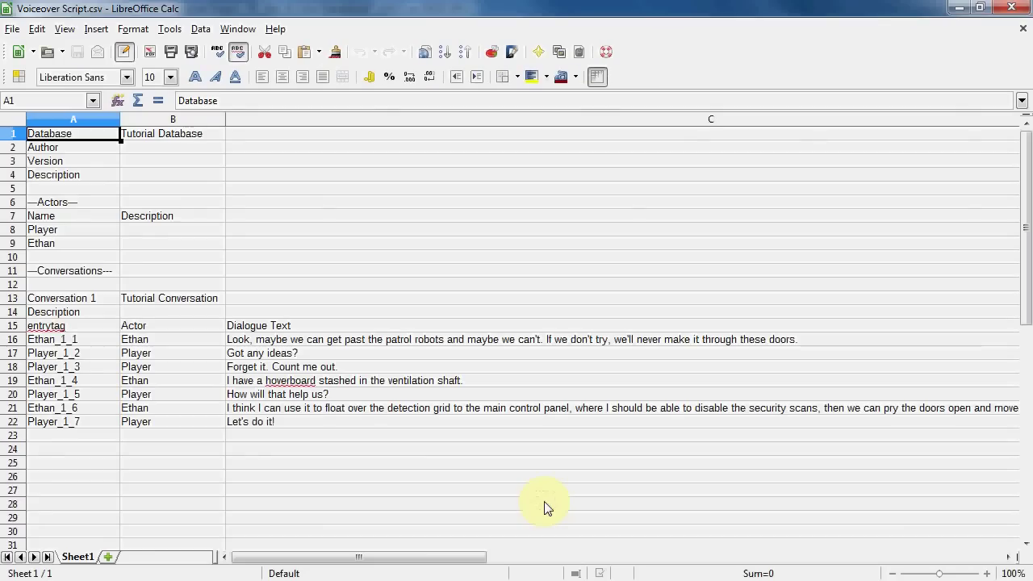
{"action": "left_click", "coordinate": [71, 343]}
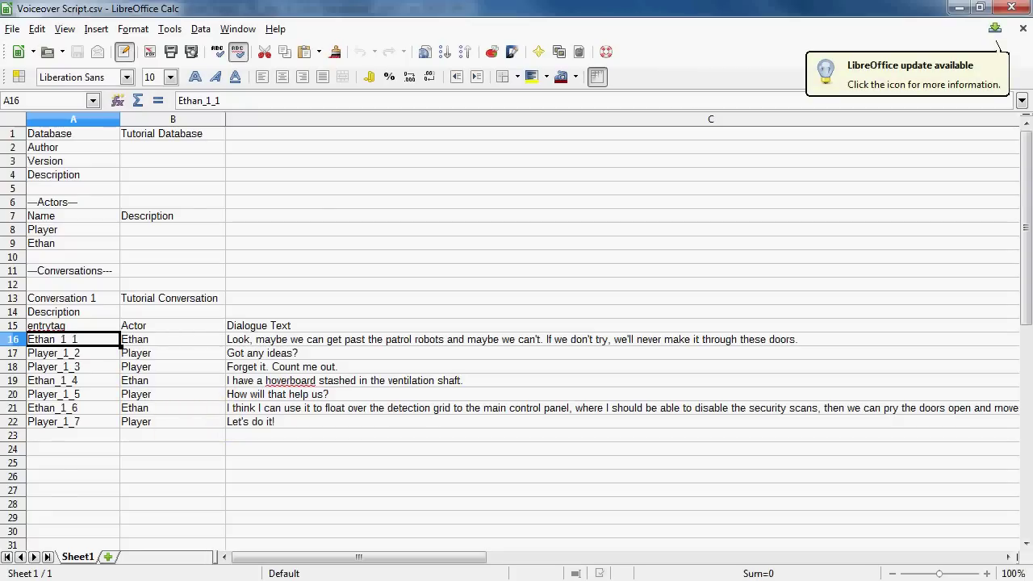
Browse to Voice Clips > Entrytag Clips in Explorer, then return to Unity.
{"action": "key", "text": "alt+Tab"}
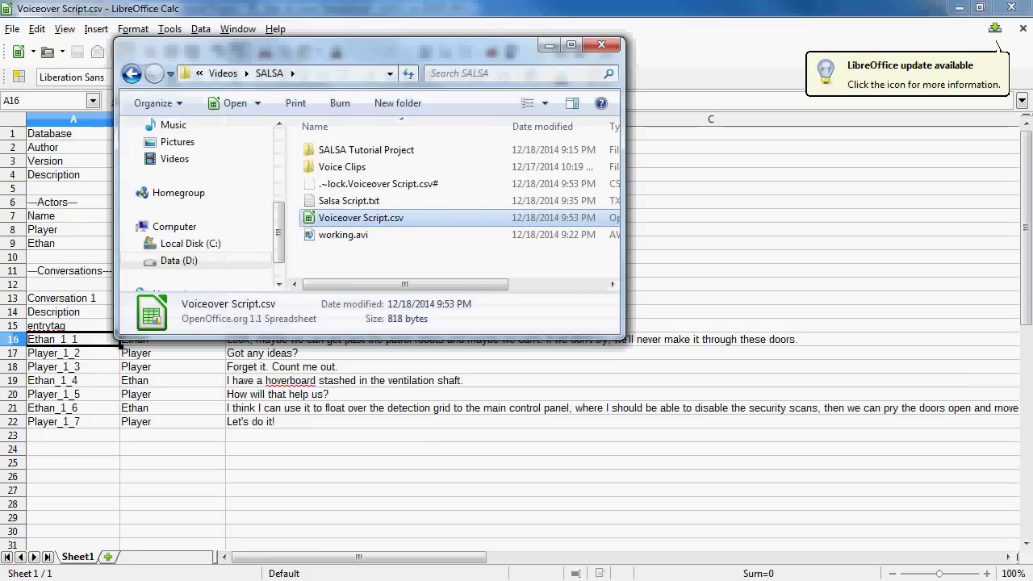
{"action": "double_click", "coordinate": [360, 172]}
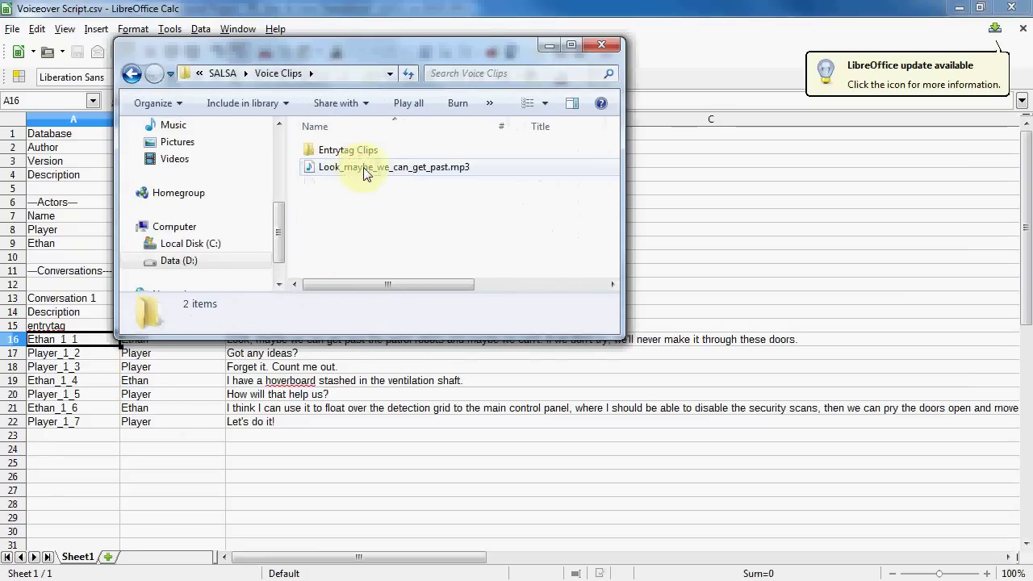
{"action": "double_click", "coordinate": [346, 150]}
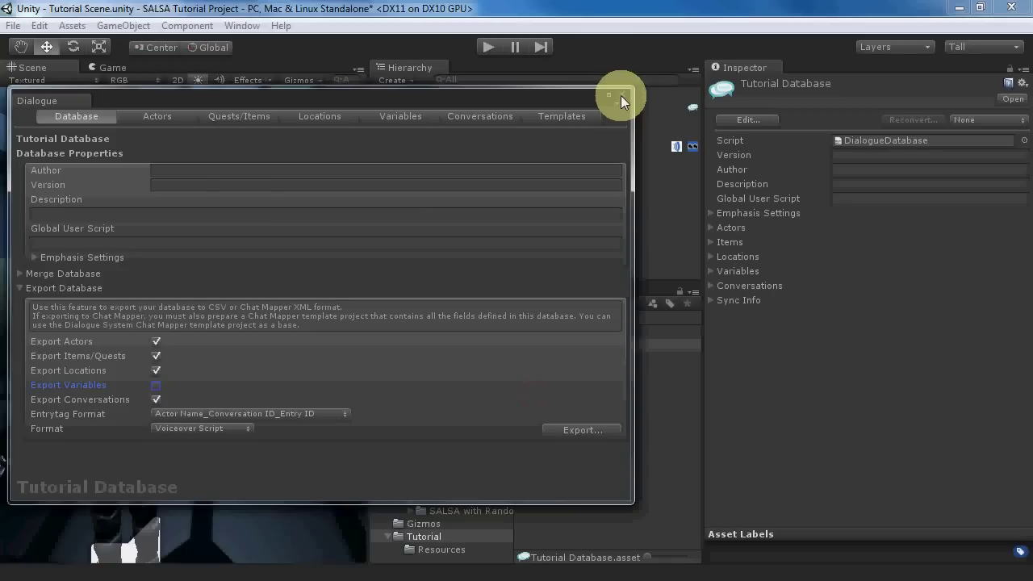
{"action": "left_click", "coordinate": [621, 95]}
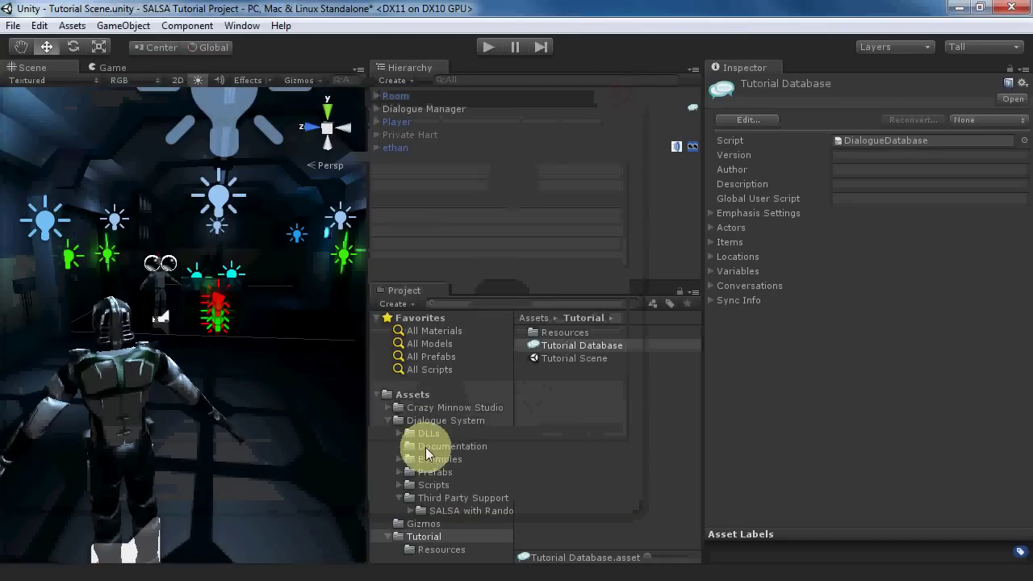
Import the Ethan_1_1, Ethan_1_4 and Ethan_1_6 mp3 clips into Tutorial/Resources.
{"action": "double_click", "coordinate": [549, 331]}
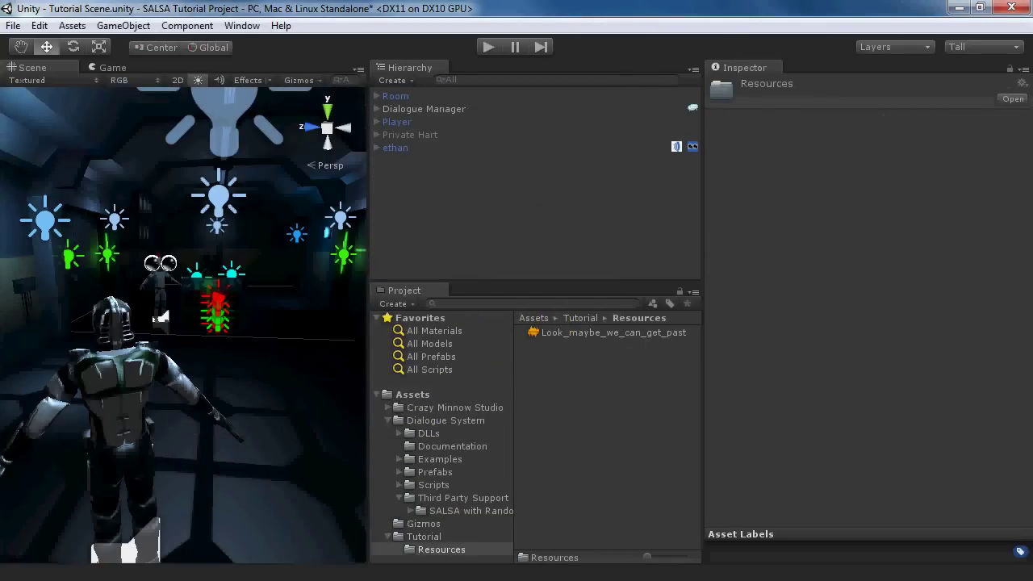
{"action": "key", "text": "alt+Tab"}
{"action": "left_click_drag", "start_coordinate": [399, 211], "coordinate": [580, 389]}
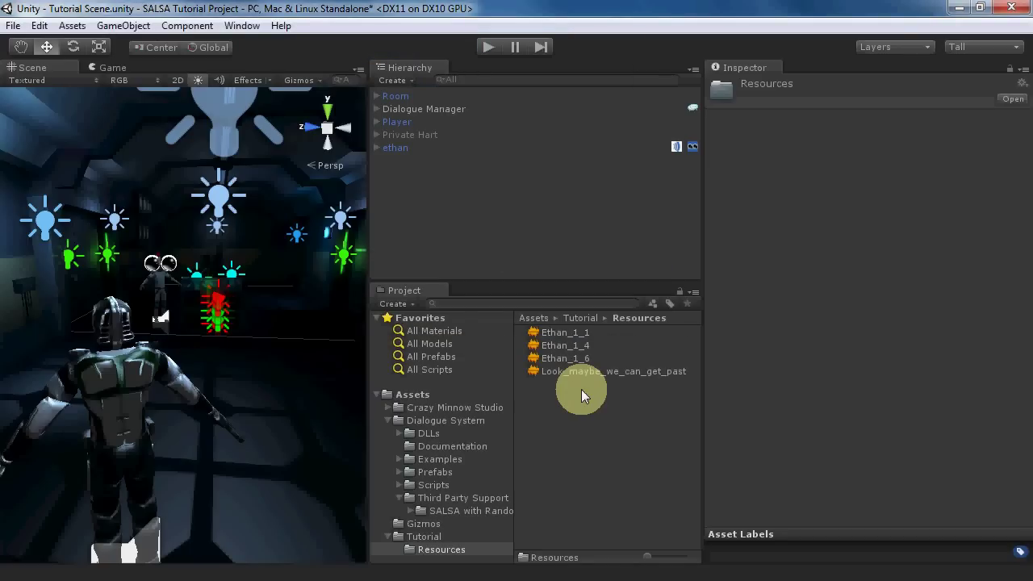
{"action": "left_click", "coordinate": [419, 108]}
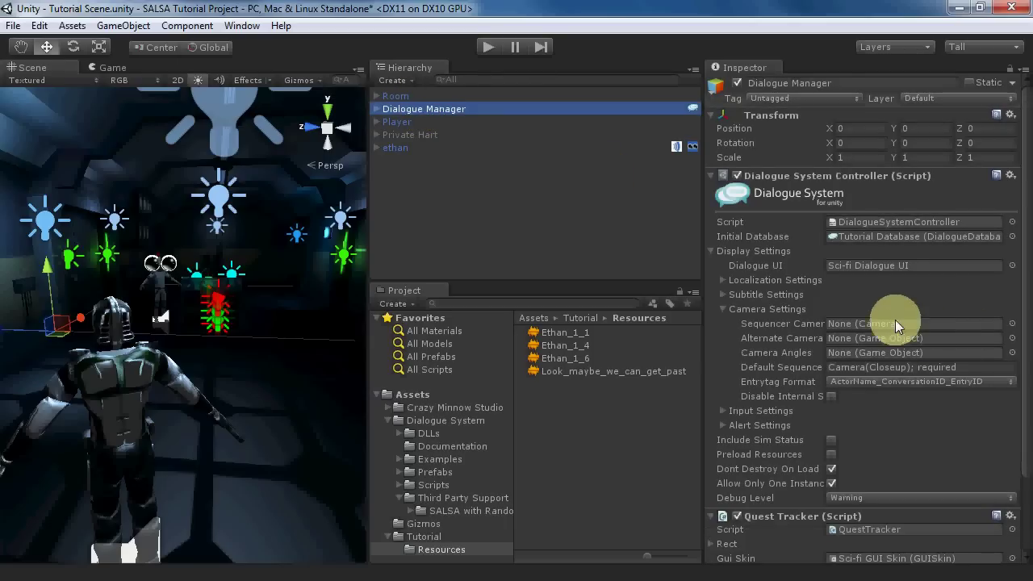
Delete the old Look_maybe_we_can_get_past clip.
{"action": "left_click", "coordinate": [605, 374]}
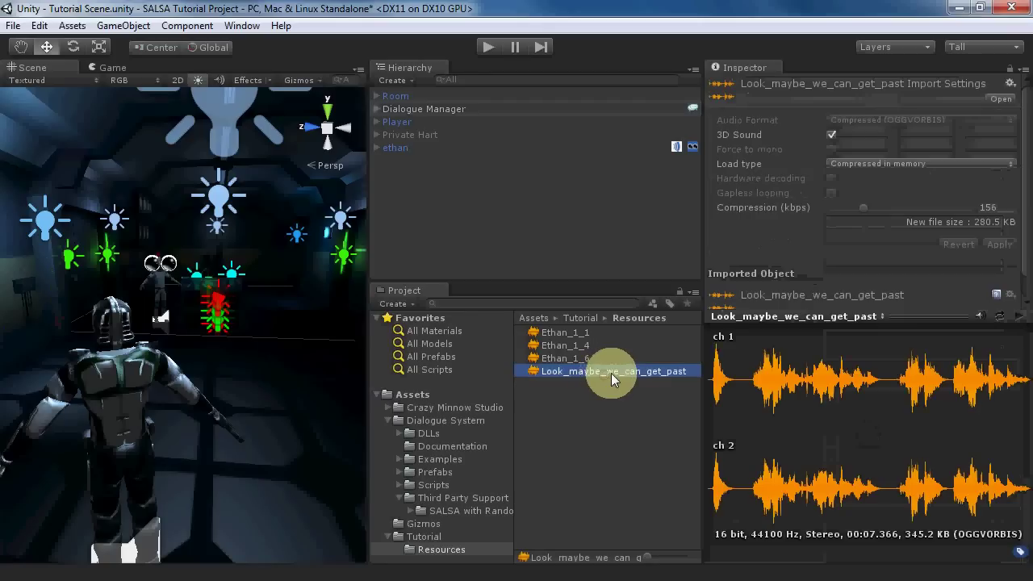
{"action": "key", "text": "Delete"}
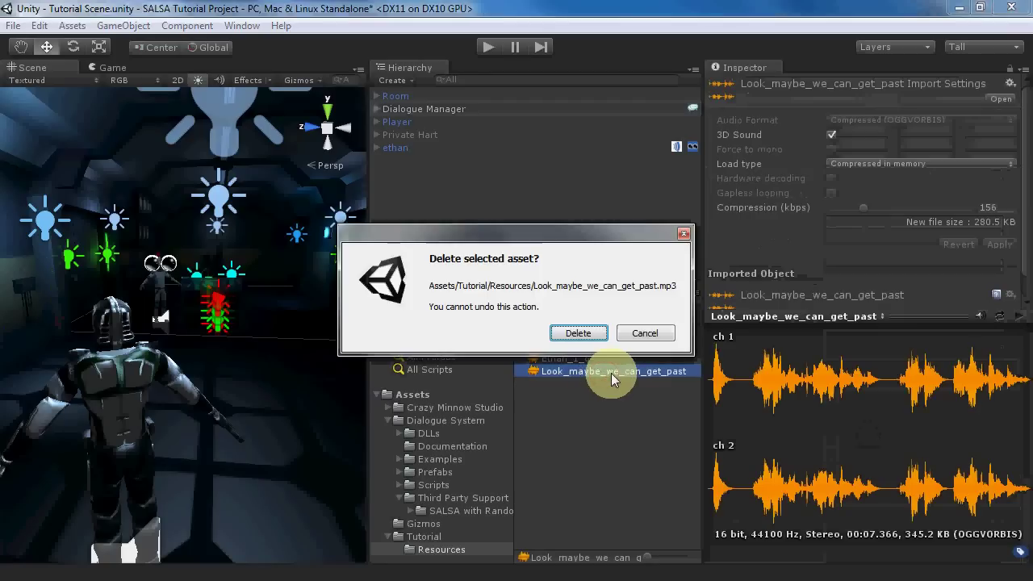
{"action": "left_click", "coordinate": [574, 332]}
{"action": "left_click", "coordinate": [432, 109]}
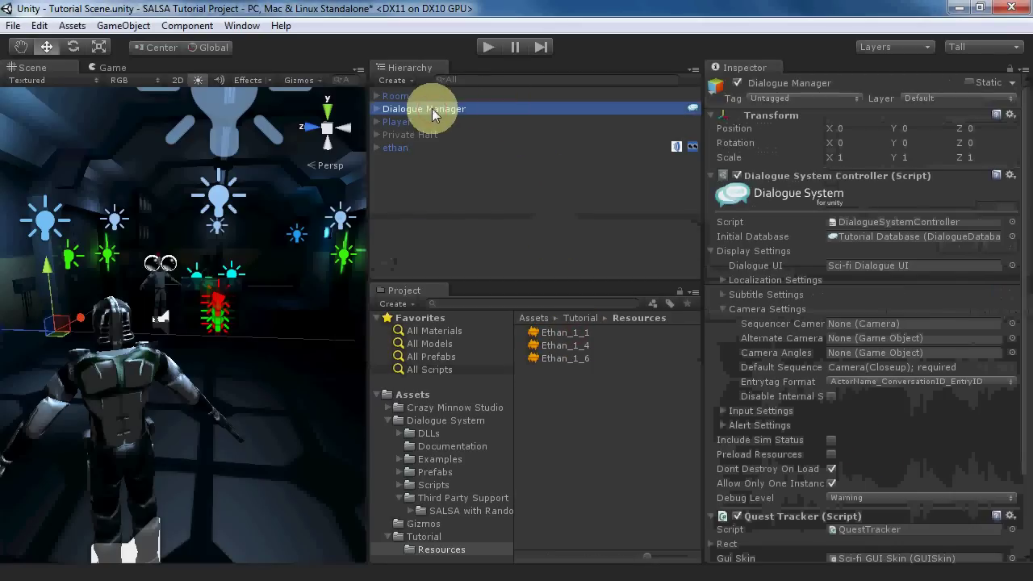
Change Ethan's first line sequence to Camera(Closeup); SALSA(entrytag); Eyes(Player/Head).
{"action": "left_click", "coordinate": [788, 196]}
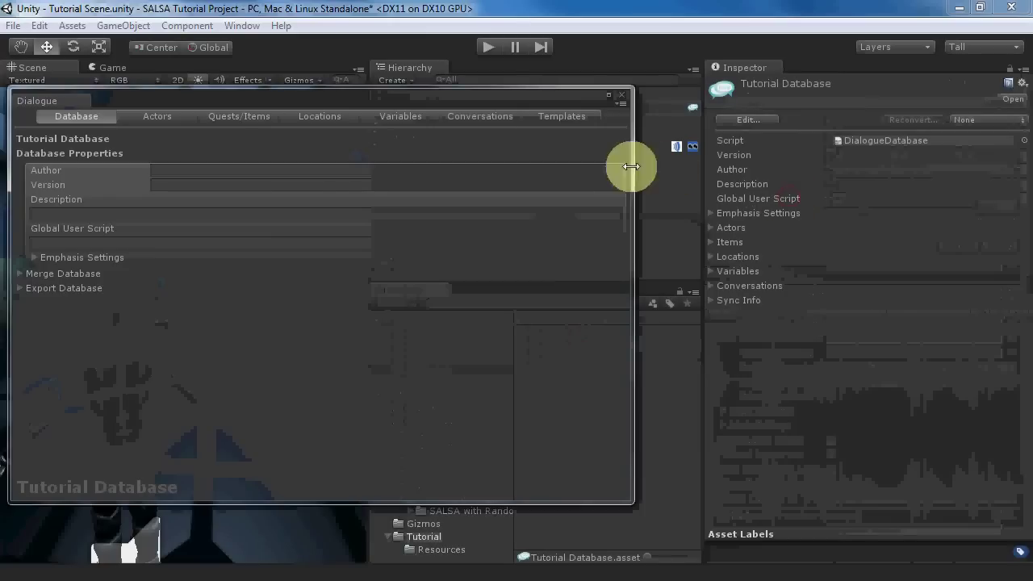
{"action": "left_click", "coordinate": [478, 116]}
{"action": "left_click", "coordinate": [33, 138]}
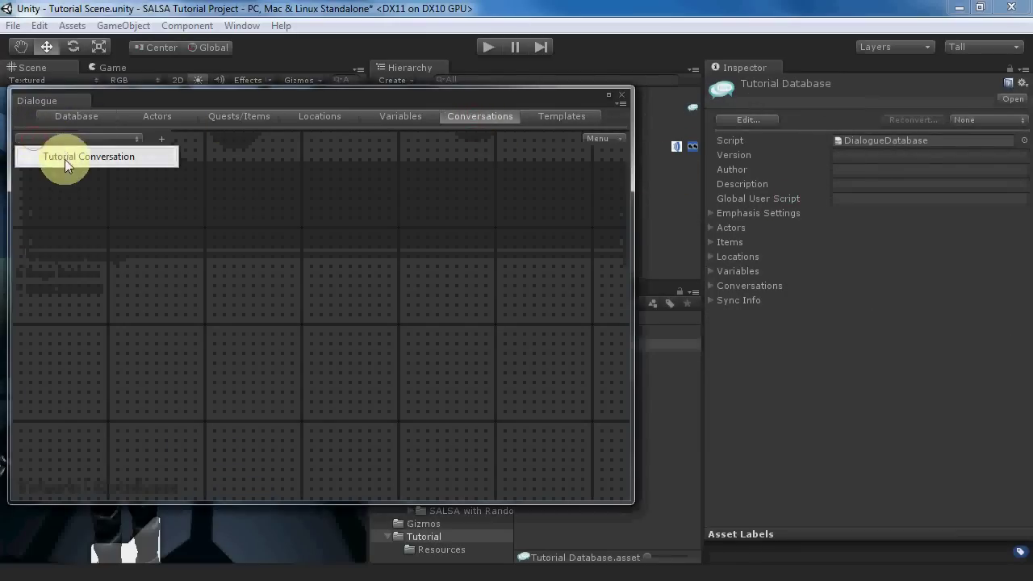
{"action": "left_click", "coordinate": [64, 159]}
{"action": "left_click", "coordinate": [214, 219]}
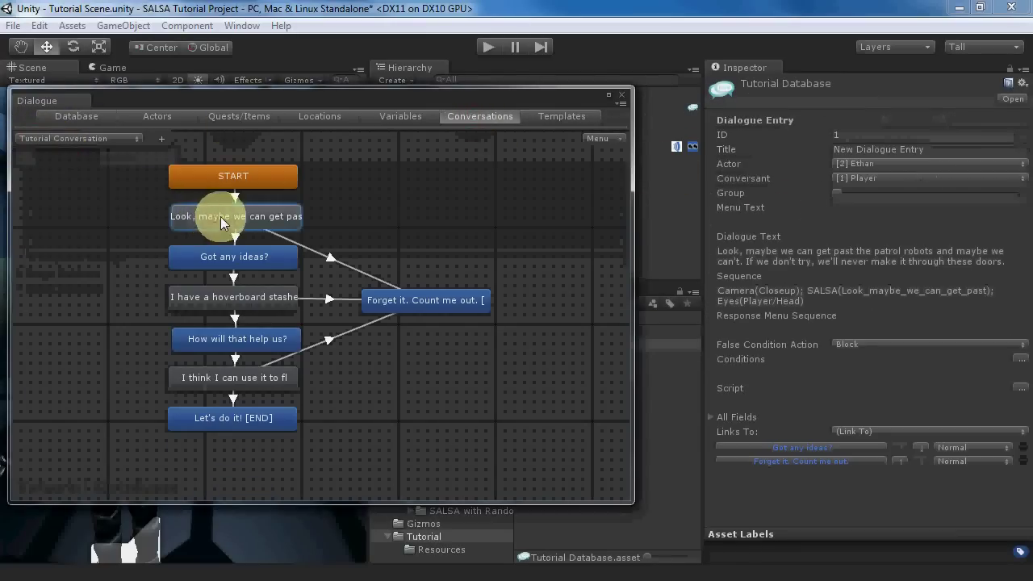
{"action": "left_click", "coordinate": [855, 295]}
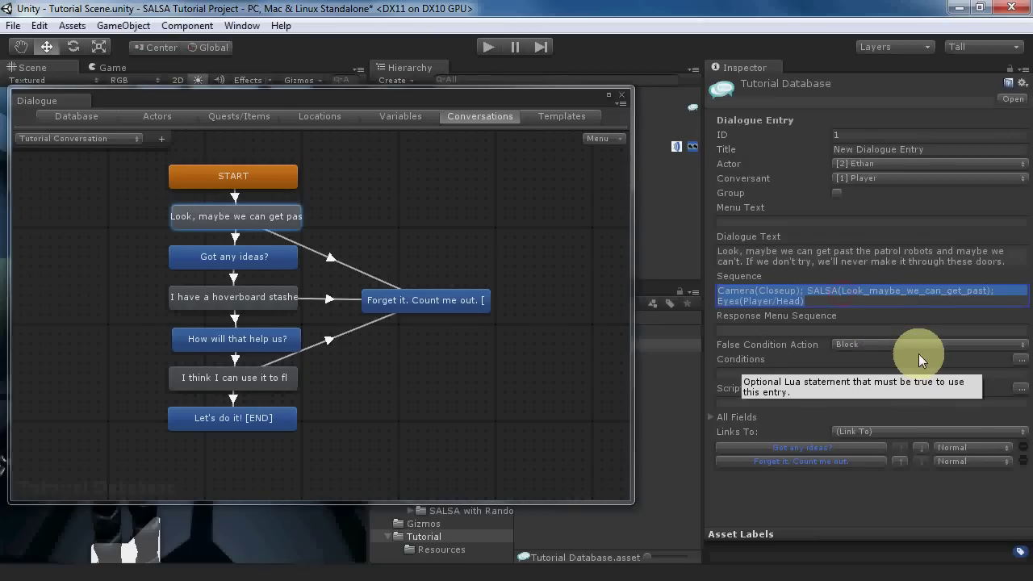
{"action": "key", "text": "End"}
{"action": "key", "text": "BackSpace"}
{"action": "key", "text": "BackSpace"}
{"action": "key", "text": "BackSpace"}
{"action": "key", "text": "BackSpace"}
{"action": "key", "text": "BackSpace"}
{"action": "key", "text": "BackSpace"}
{"action": "key", "text": "BackSpace"}
{"action": "key", "text": "BackSpace"}
{"action": "key", "text": "BackSpace"}
{"action": "key", "text": "BackSpace"}
{"action": "key", "text": "BackSpace"}
{"action": "key", "text": "BackSpace"}
{"action": "key", "text": "BackSpace"}
{"action": "key", "text": "BackSpace"}
{"action": "key", "text": "BackSpace"}
{"action": "key", "text": "BackSpace"}
{"action": "key", "text": "BackSpace"}
{"action": "key", "text": "BackSpace"}
{"action": "key", "text": "BackSpace"}
{"action": "key", "text": "BackSpace"}
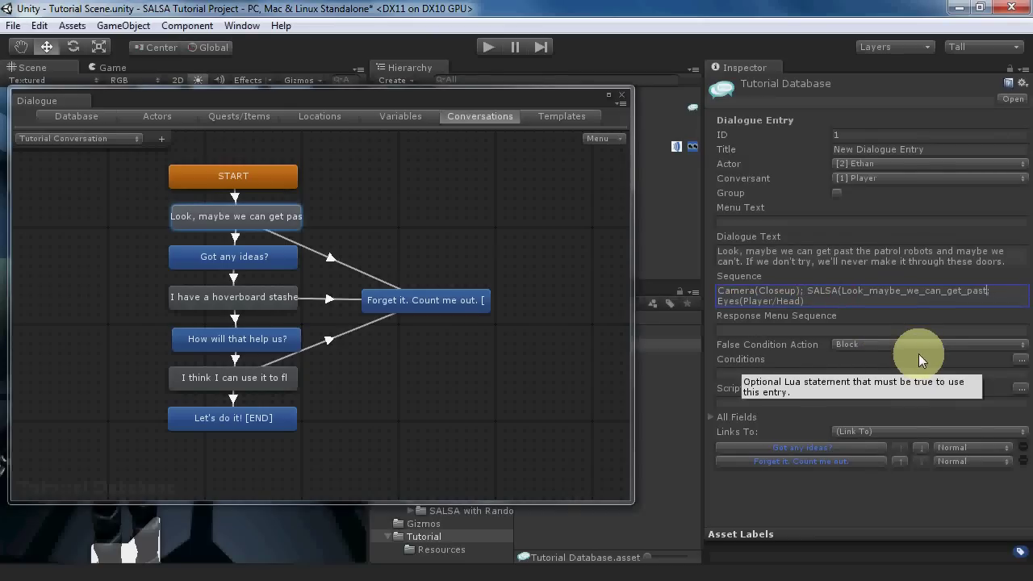
{"action": "key", "text": "BackSpace"}
{"action": "type", "text": "entrytag"}
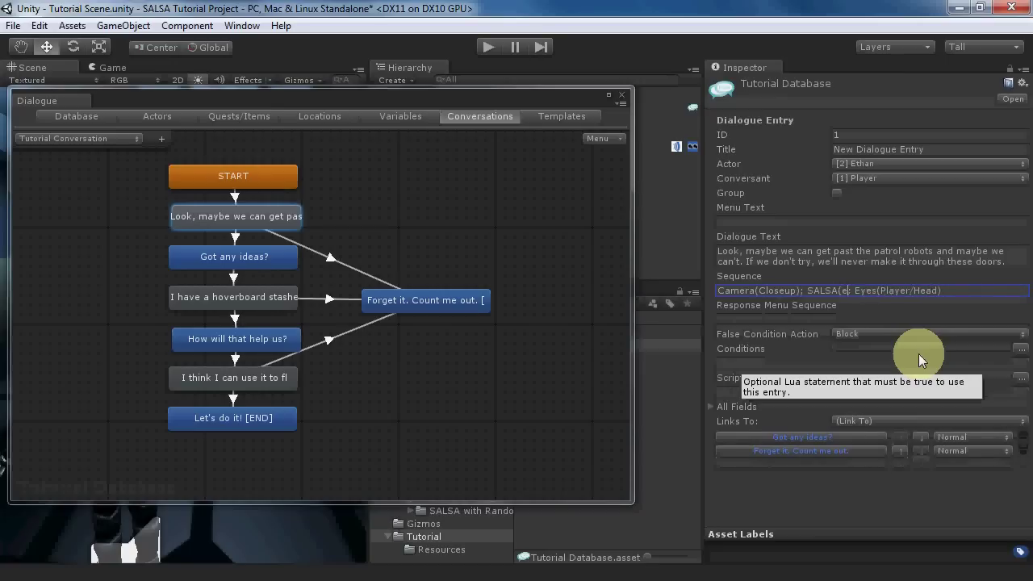
{"action": "type", "text": ")"}
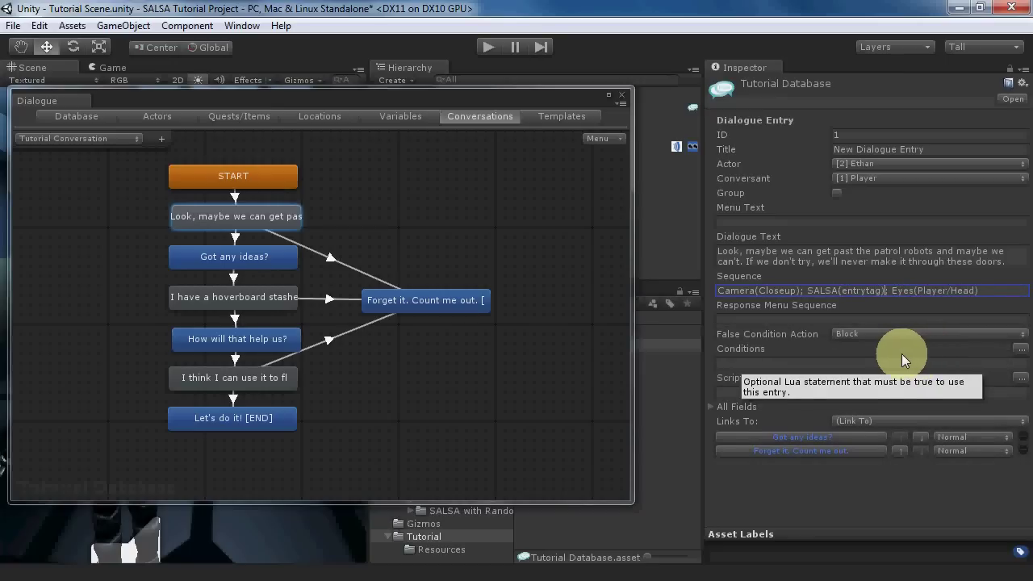
{"action": "left_click", "coordinate": [617, 93]}
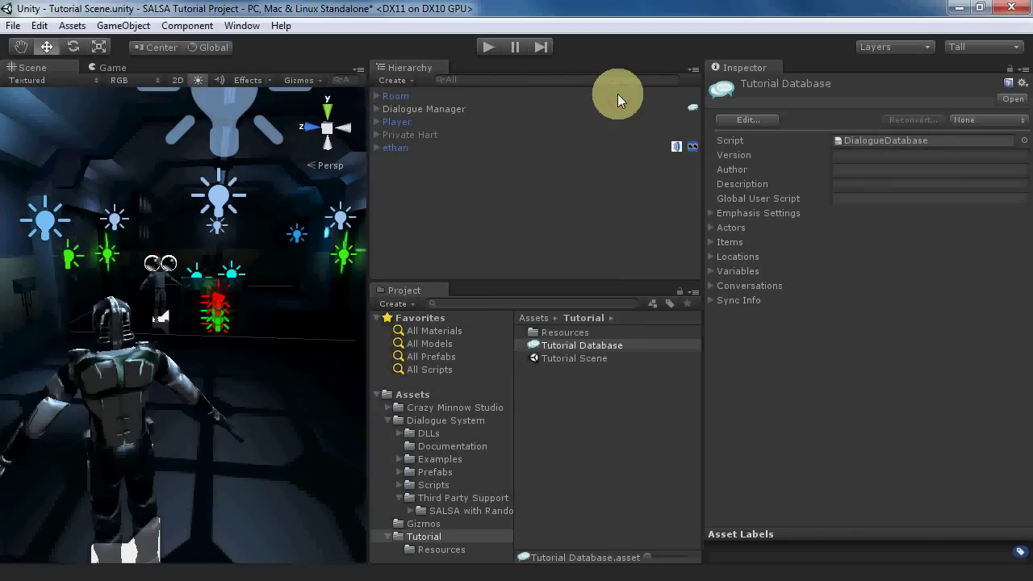
{"action": "left_click", "coordinate": [488, 46]}
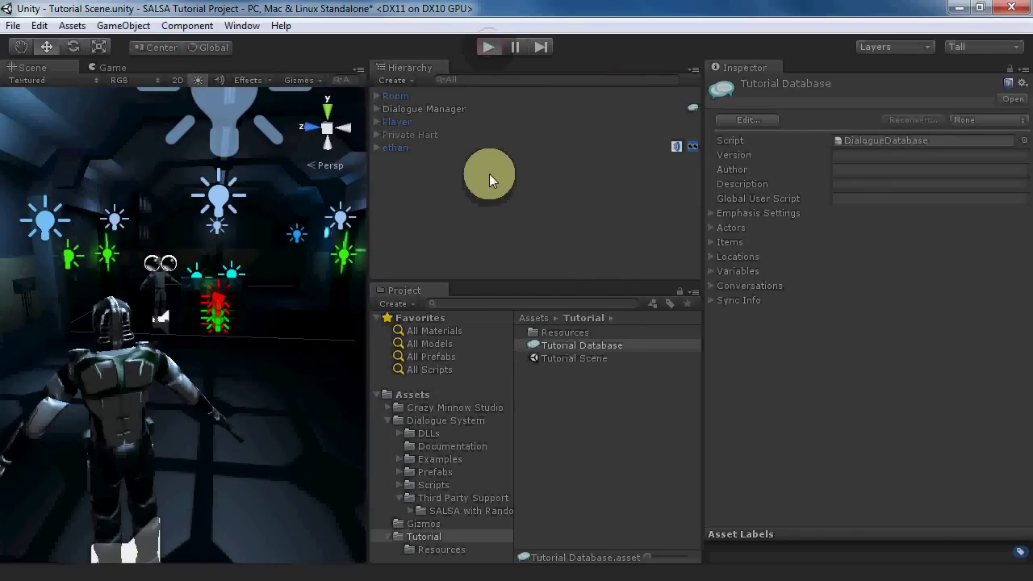
{"action": "key", "text": "w"}
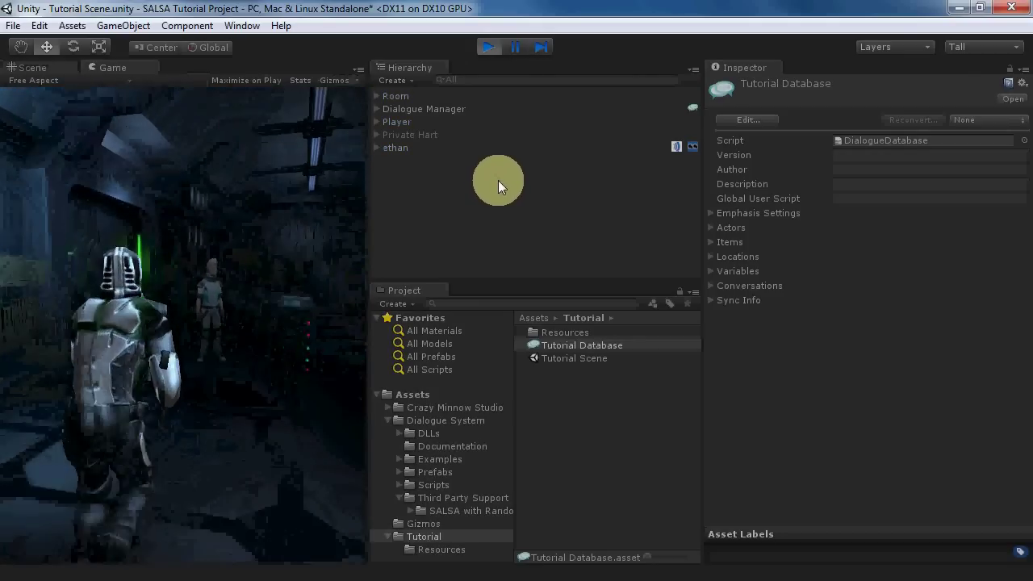
{"action": "key", "text": "space"}
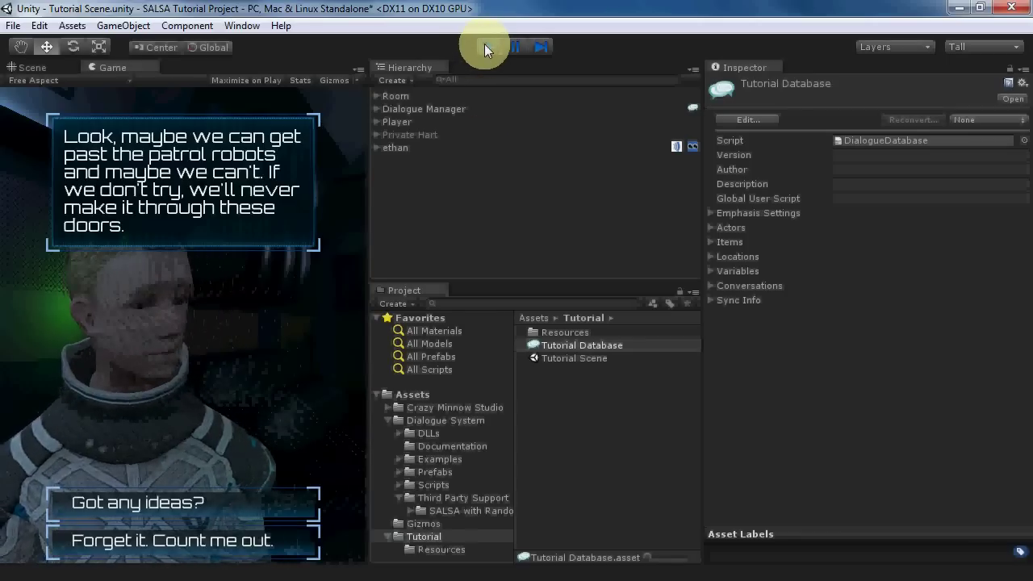
{"action": "left_click", "coordinate": [487, 46]}
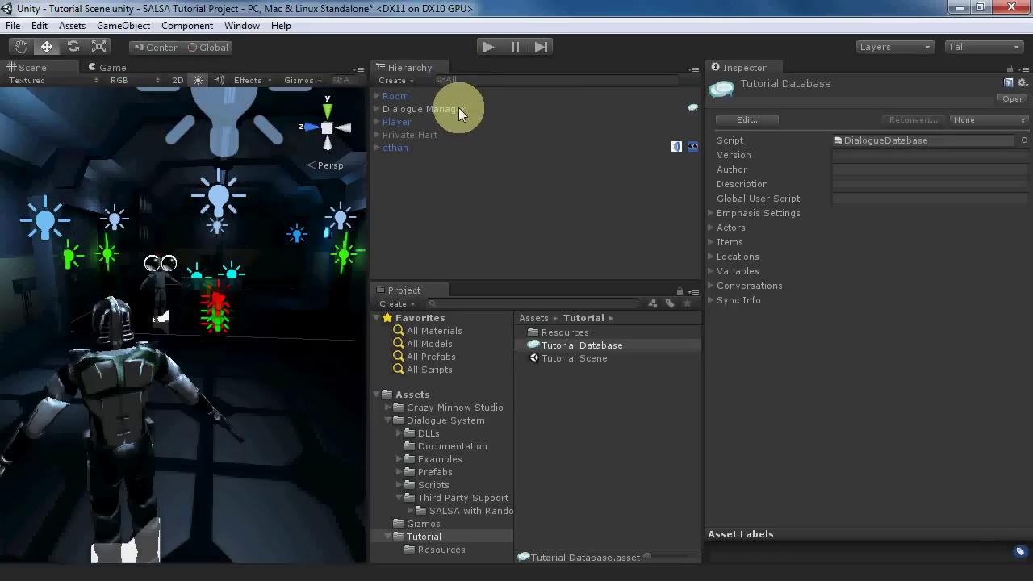
Replace the Dialogue Manager's Camera(Closeup) default sequence with SALSA(entrytag).
{"action": "left_click", "coordinate": [453, 109]}
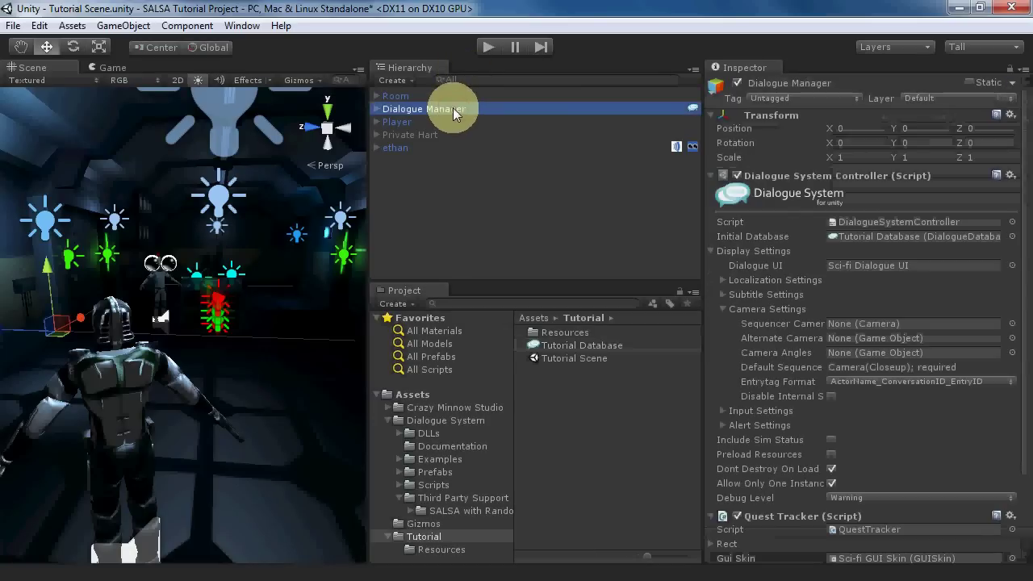
{"action": "left_click", "coordinate": [864, 367]}
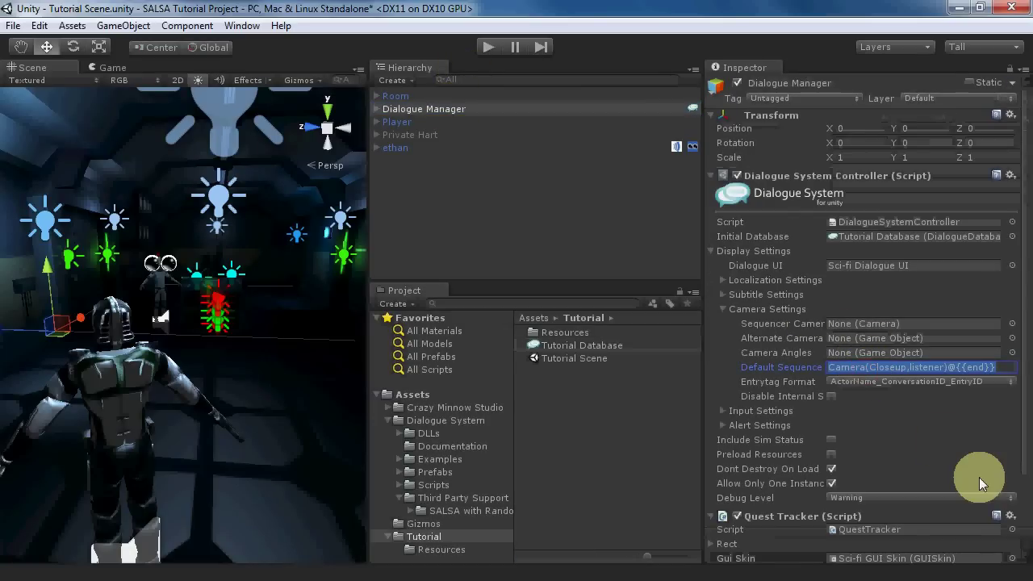
{"action": "type", "text": "SALSA(entrytag)"}
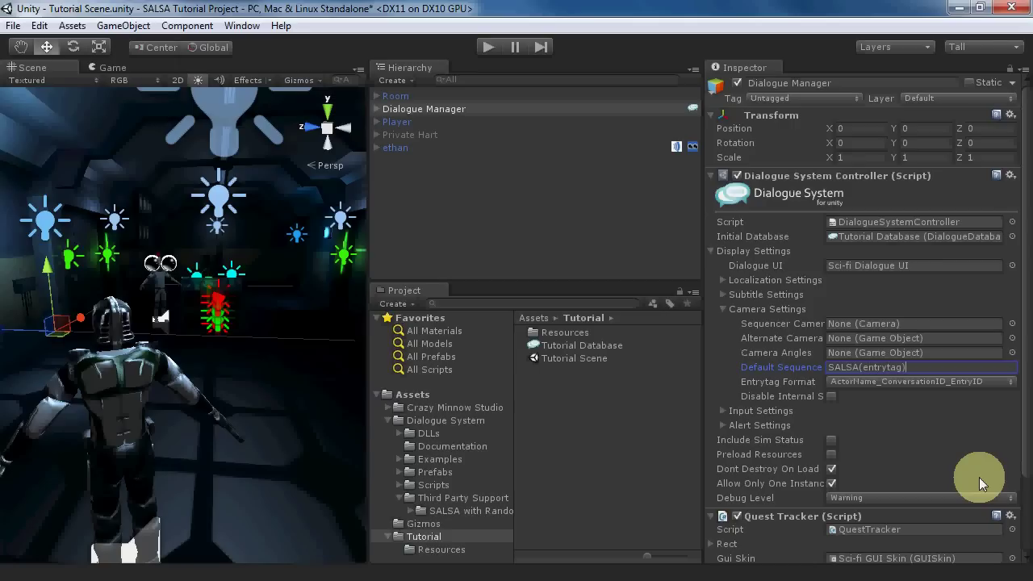